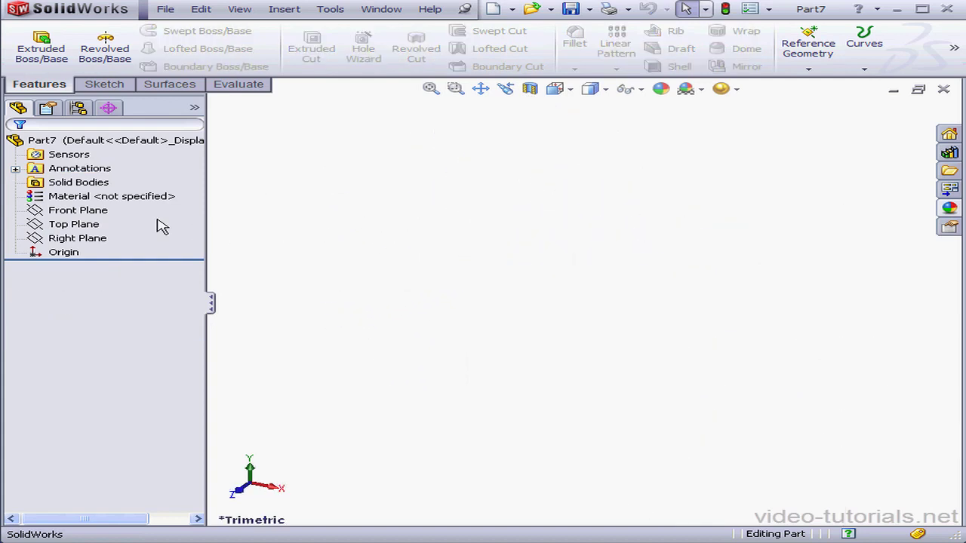
- Start a sketch on the Front Plane and draw three concentric circles at the origin
{"action": "right_click", "coordinate": [92, 211]}
{"action": "left_click", "coordinate": [109, 187]}
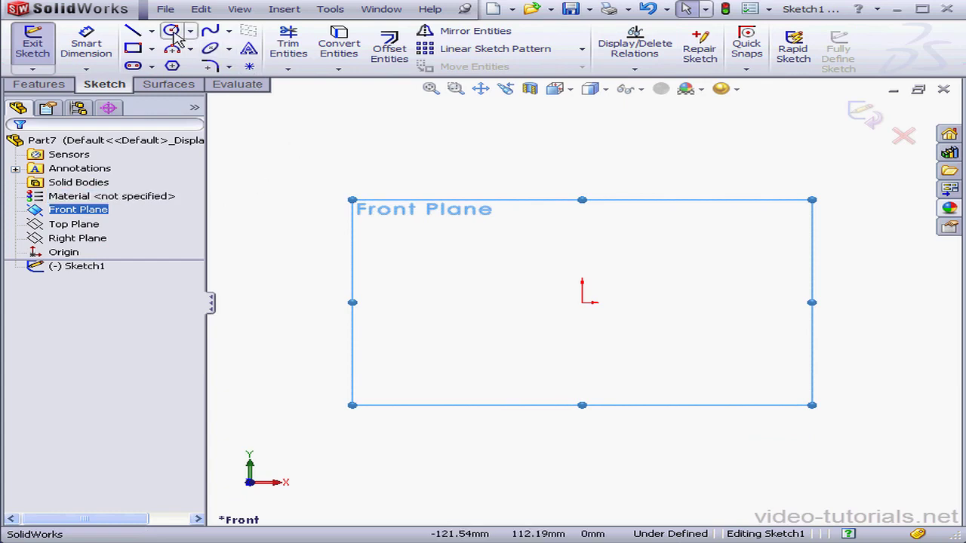
{"action": "left_click", "coordinate": [171, 30]}
{"action": "left_click", "coordinate": [581, 302]}
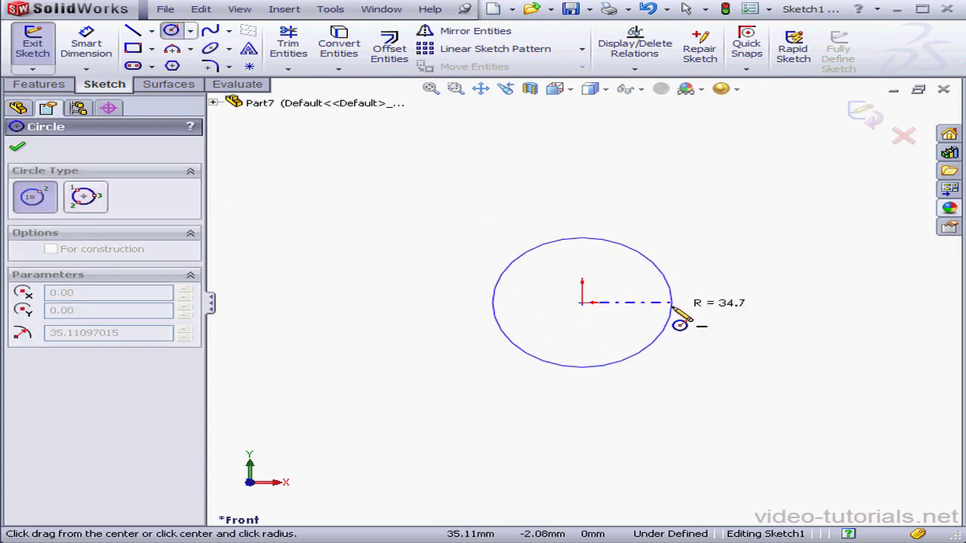
{"action": "left_click", "coordinate": [698, 302]}
{"action": "left_click", "coordinate": [582, 302]}
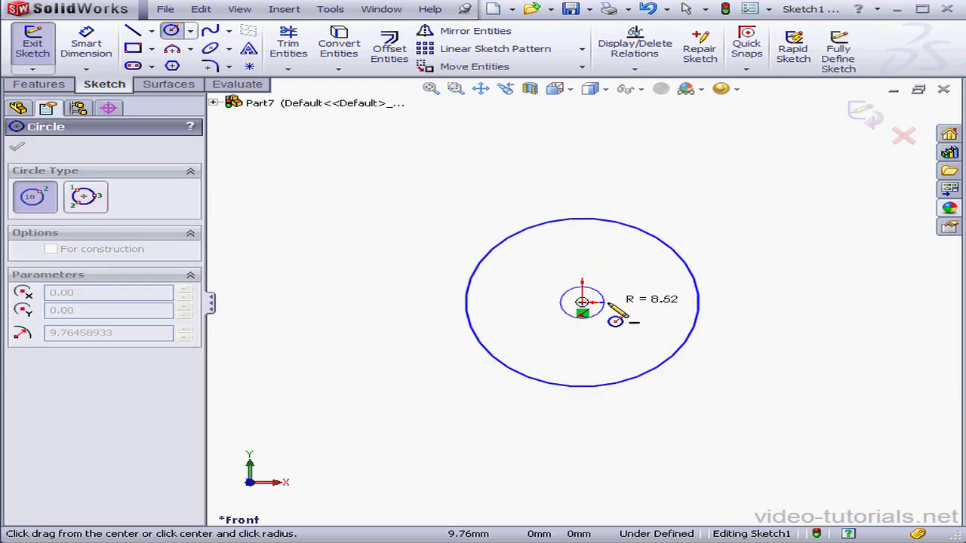
{"action": "left_click", "coordinate": [652, 302]}
{"action": "left_click", "coordinate": [582, 302]}
{"action": "left_click", "coordinate": [625, 302]}
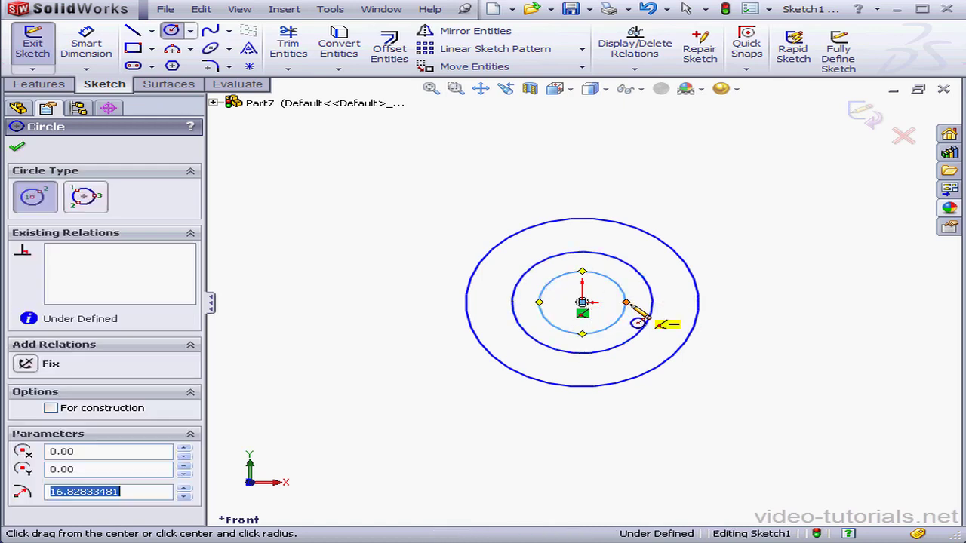
- Dimension the circles to diameters 100, 30 and 20
{"action": "left_click", "coordinate": [100, 38]}
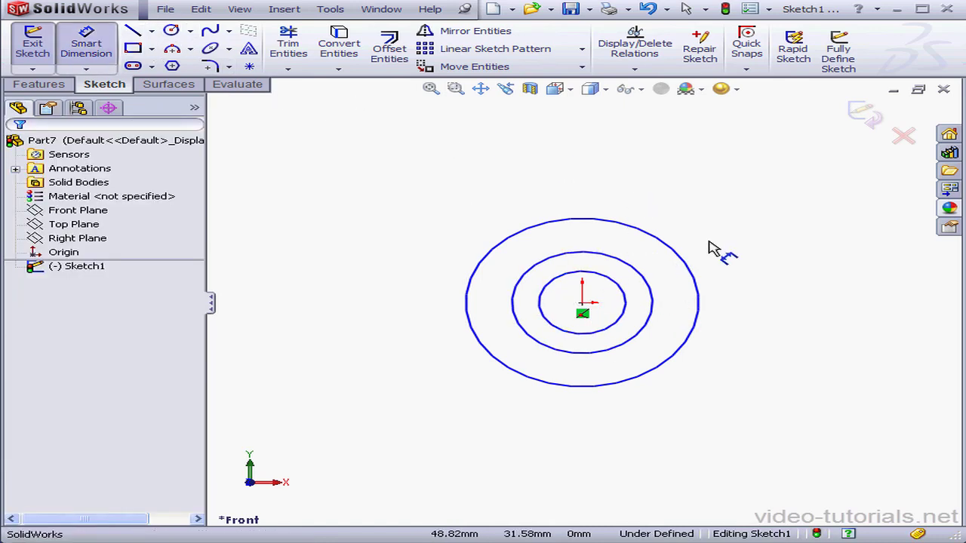
{"action": "left_click", "coordinate": [694, 273]}
{"action": "left_click", "coordinate": [762, 276]}
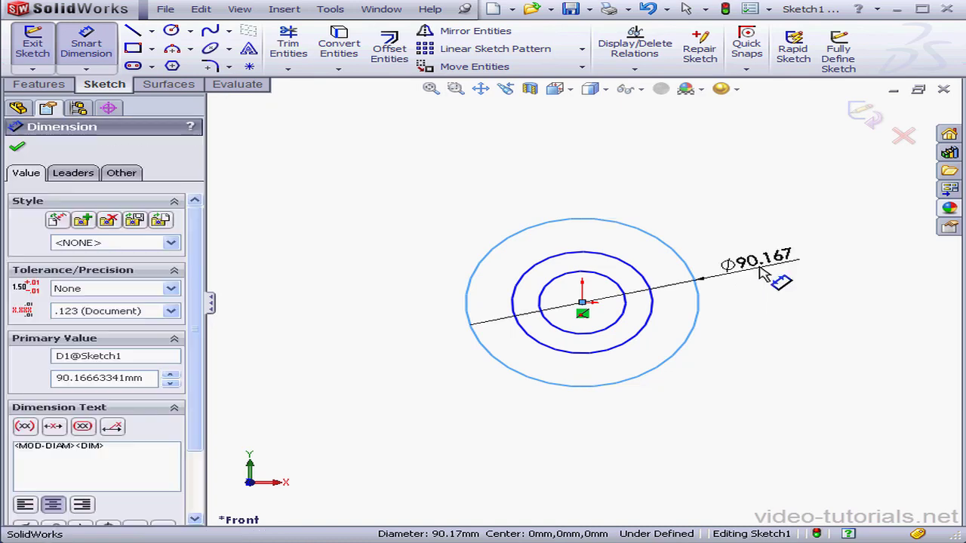
{"action": "left_click", "coordinate": [760, 274]}
{"action": "type", "text": "100"}
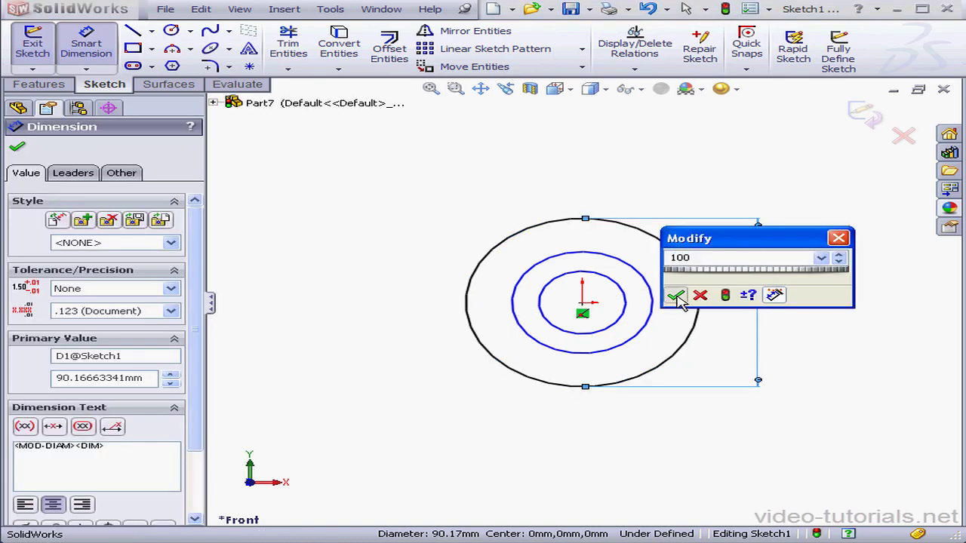
{"action": "left_click", "coordinate": [676, 296]}
{"action": "left_click", "coordinate": [652, 305]}
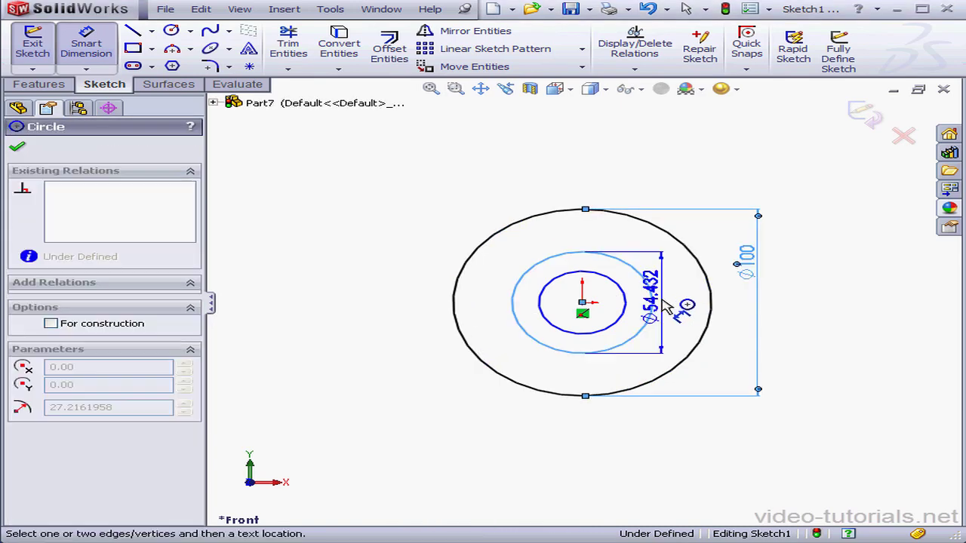
{"action": "left_click", "coordinate": [787, 317]}
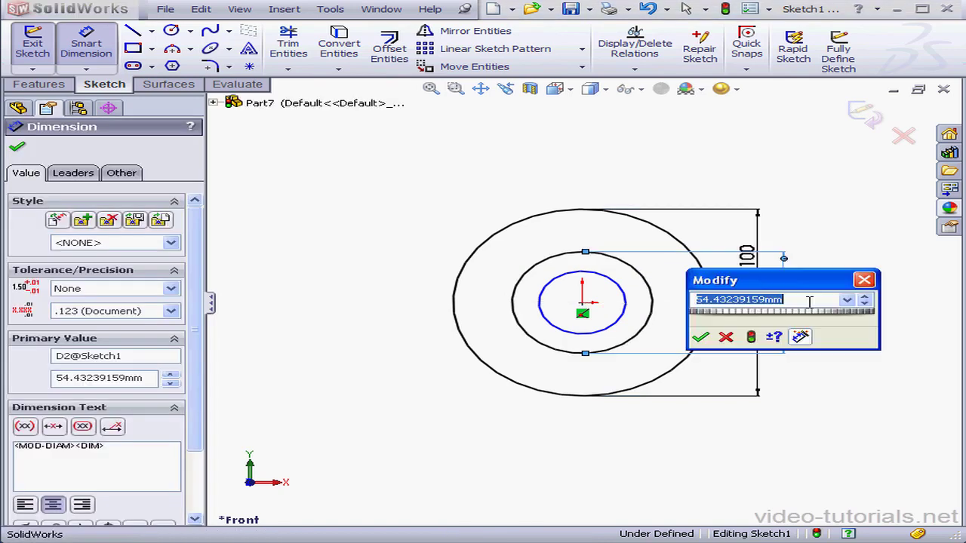
{"action": "type", "text": "30"}
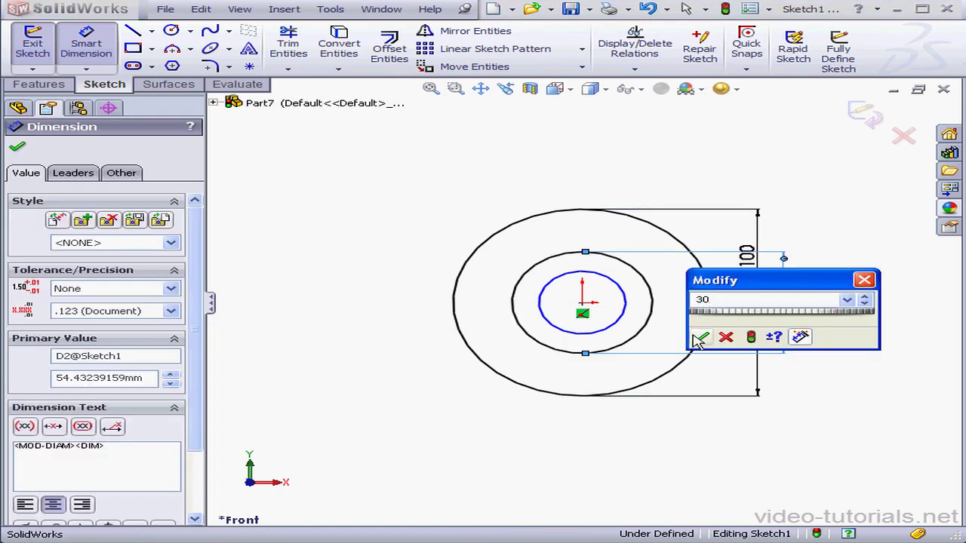
{"action": "left_click", "coordinate": [699, 338]}
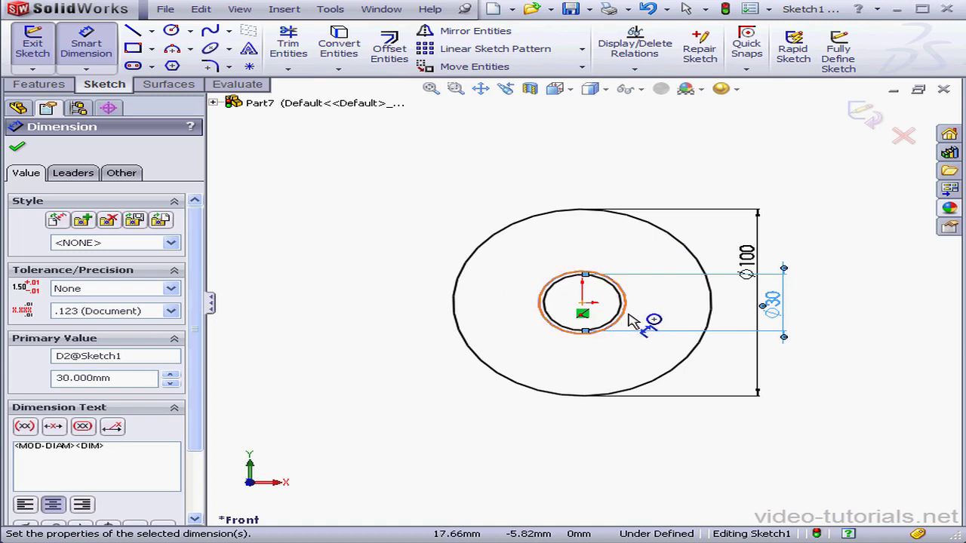
{"action": "left_click", "coordinate": [631, 317]}
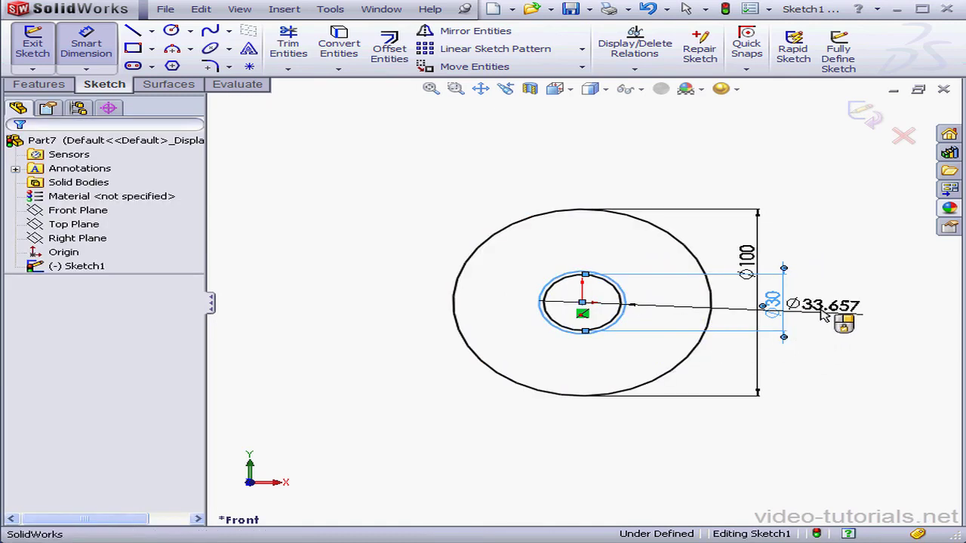
{"action": "left_click", "coordinate": [824, 315]}
{"action": "type", "text": "20"}
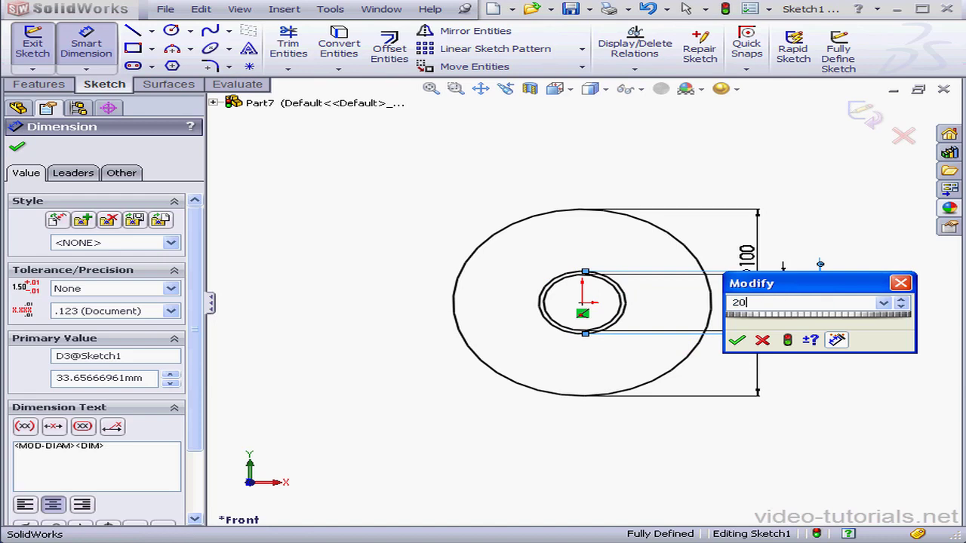
{"action": "left_click", "coordinate": [742, 341]}
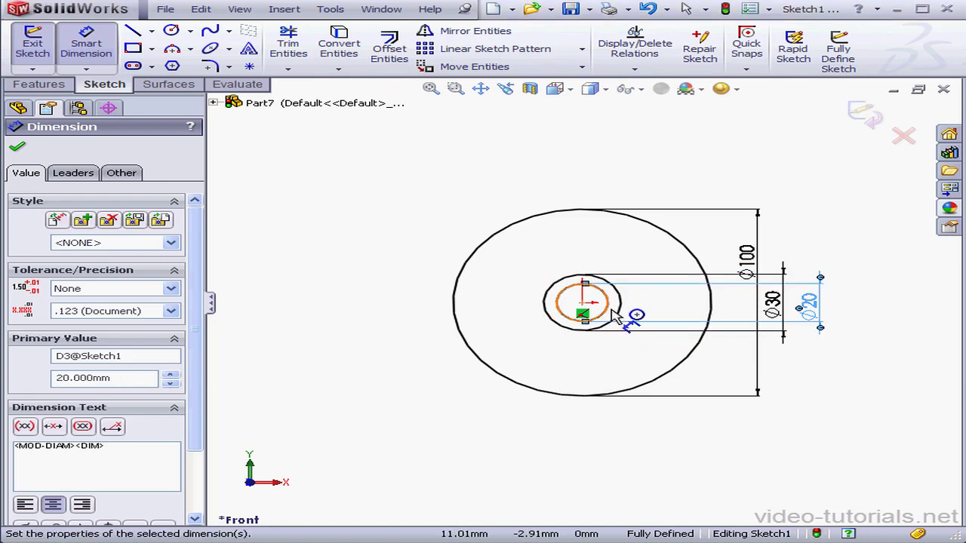
- Draw a corner rectangle straddling the top of the Ø30 circle
{"action": "left_click", "coordinate": [86, 43]}
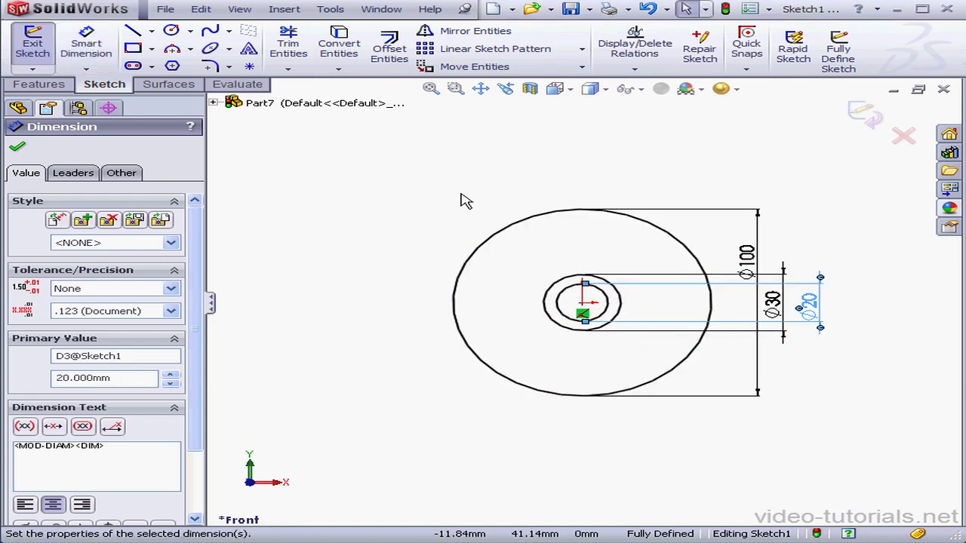
{"action": "scroll", "coordinate": [585, 291], "scroll_direction": "down", "scroll_amount": 3}
{"action": "scroll", "coordinate": [578, 300], "scroll_direction": "down", "scroll_amount": 3}
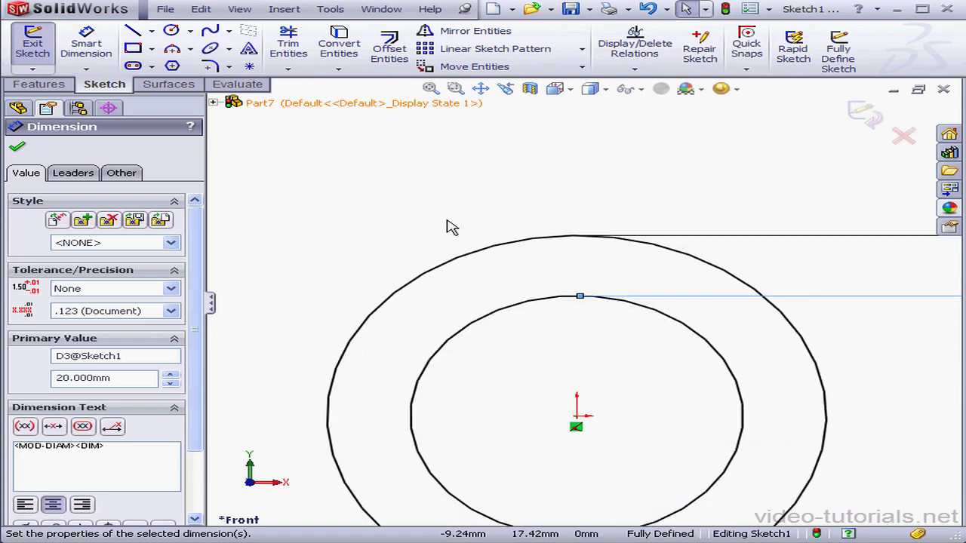
{"action": "left_click", "coordinate": [135, 49]}
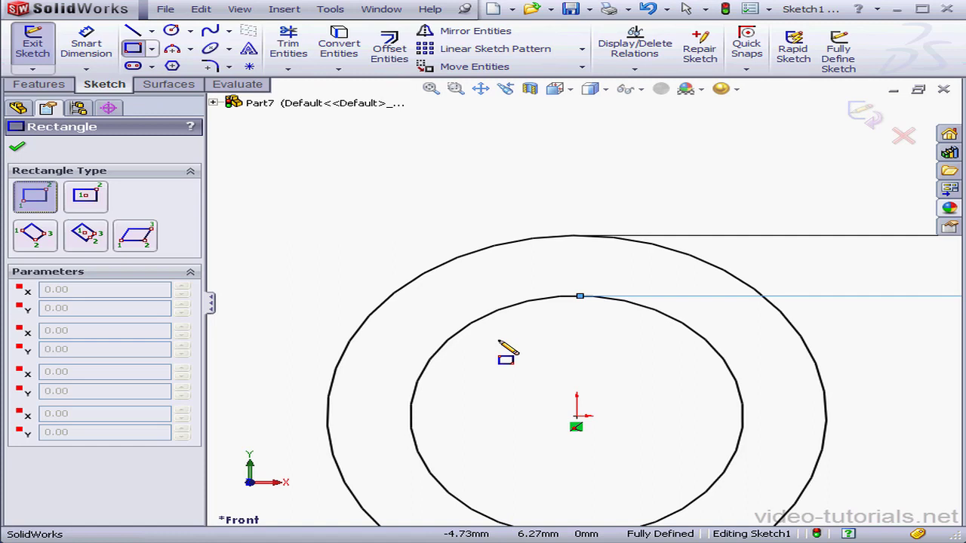
{"action": "left_click", "coordinate": [497, 341]}
{"action": "left_click", "coordinate": [644, 269]}
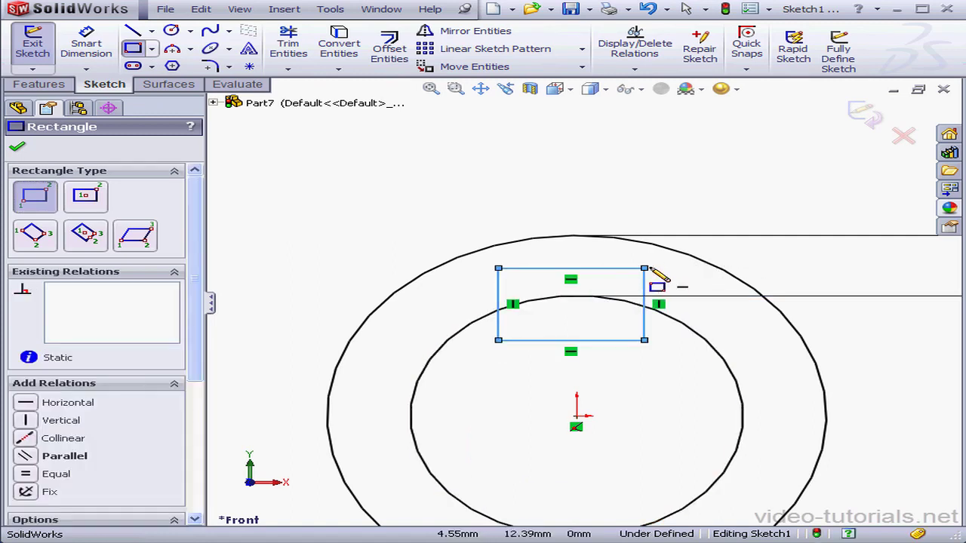
- Add a vertical centerline from the rectangle's top-edge midpoint down to the origin
{"action": "left_click", "coordinate": [152, 31]}
{"action": "left_click", "coordinate": [140, 66]}
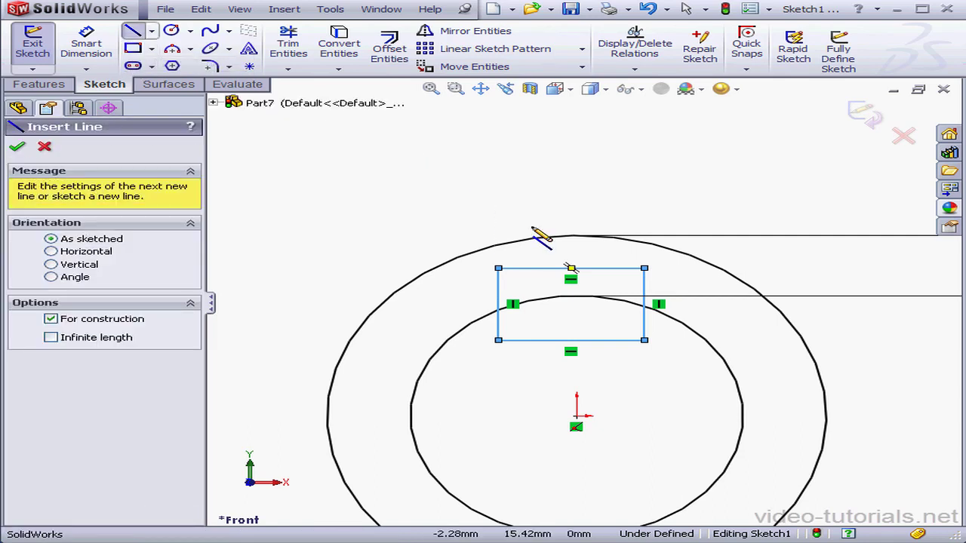
{"action": "left_click", "coordinate": [572, 268]}
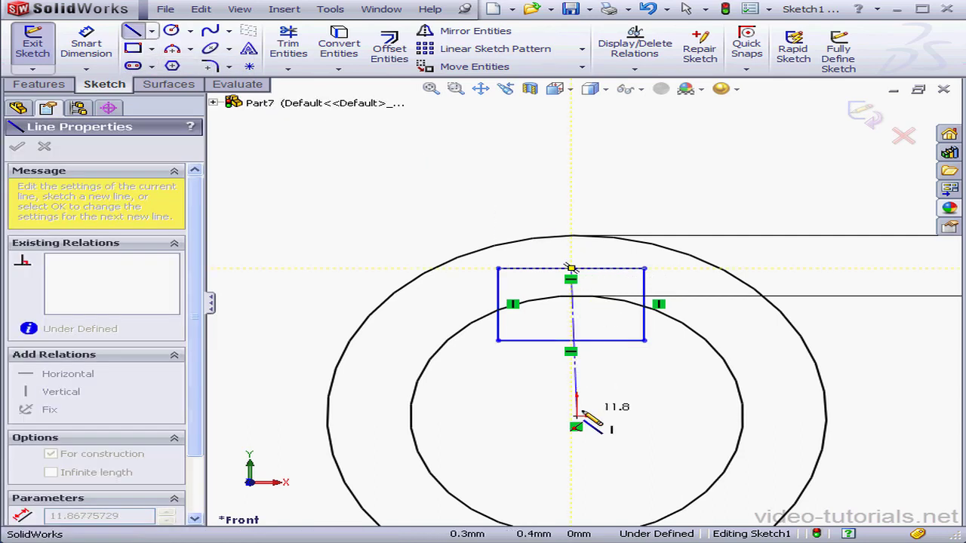
{"action": "left_click", "coordinate": [577, 415]}
{"action": "right_click", "coordinate": [613, 400]}
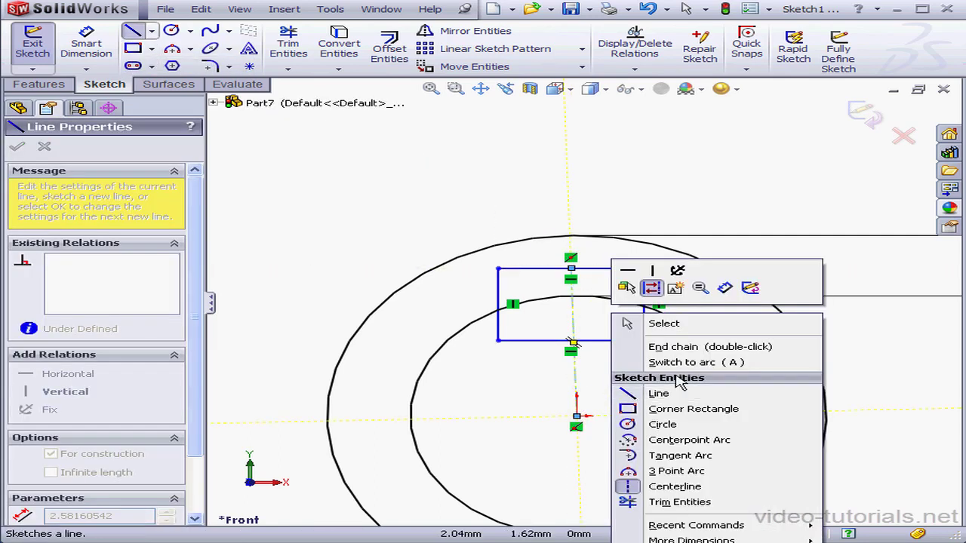
{"action": "left_click", "coordinate": [627, 326]}
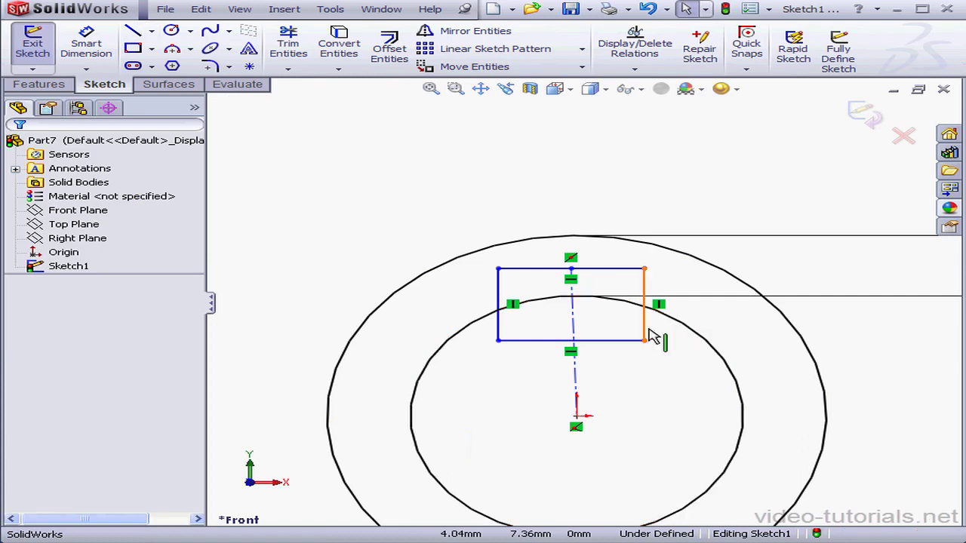
{"action": "left_click", "coordinate": [578, 323]}
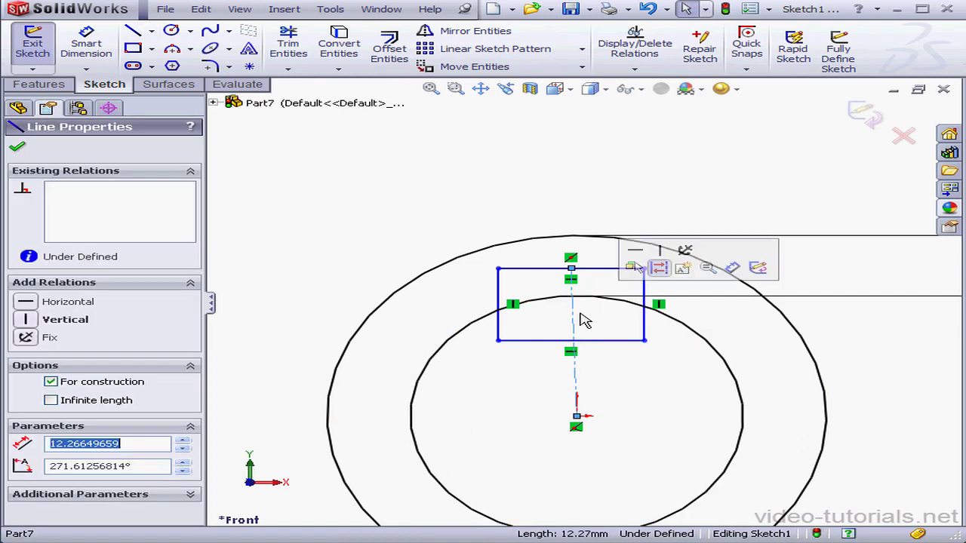
{"action": "left_click", "coordinate": [34, 323]}
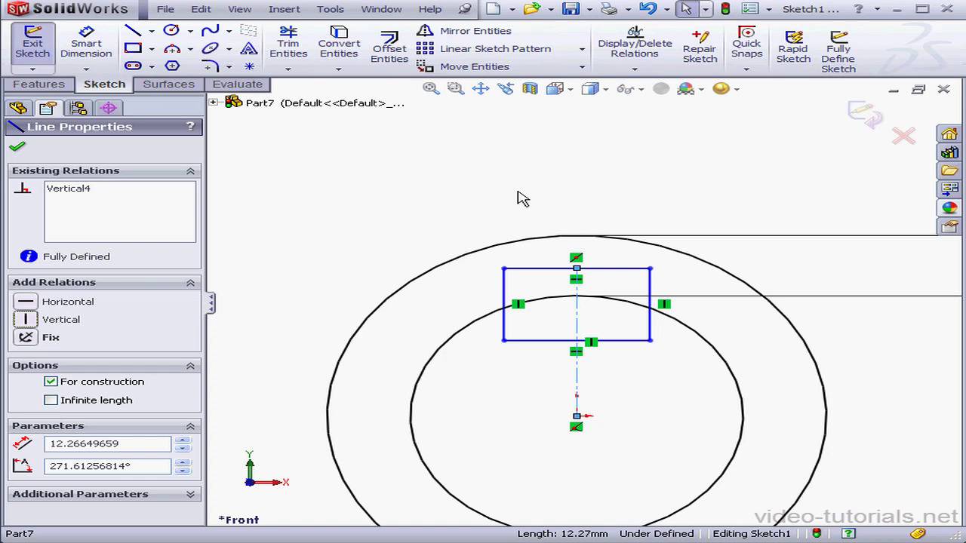
- Trim away the rectangle's bottom edge, its lower side segments and the enclosed Ø30 arc
{"action": "left_click", "coordinate": [288, 43]}
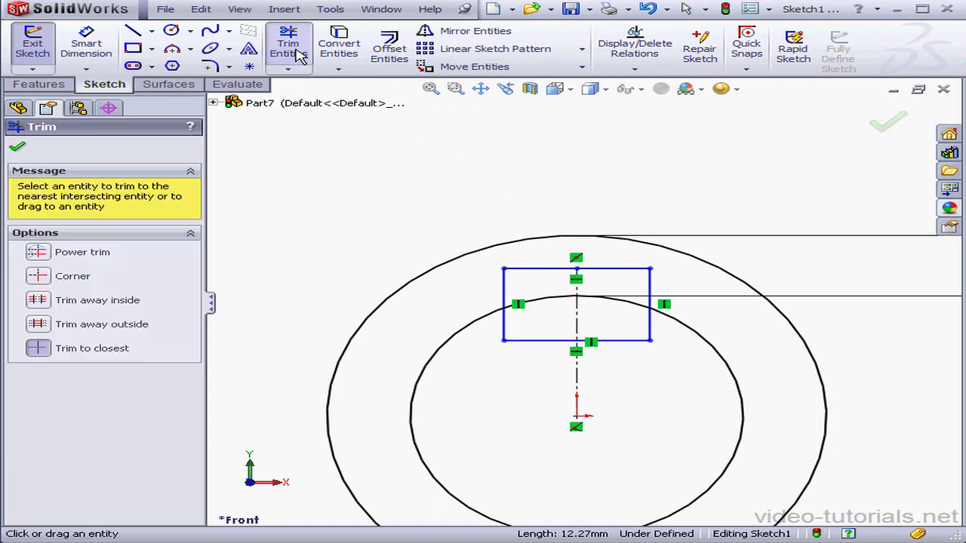
{"action": "left_click", "coordinate": [554, 341]}
{"action": "left_click", "coordinate": [509, 334]}
{"action": "left_click", "coordinate": [629, 342]}
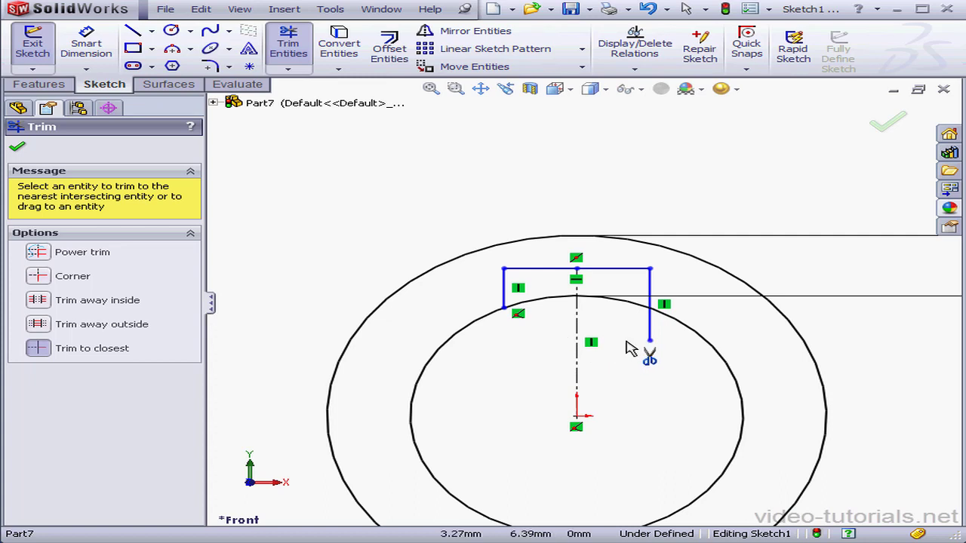
{"action": "left_click", "coordinate": [651, 329]}
{"action": "left_click", "coordinate": [639, 312]}
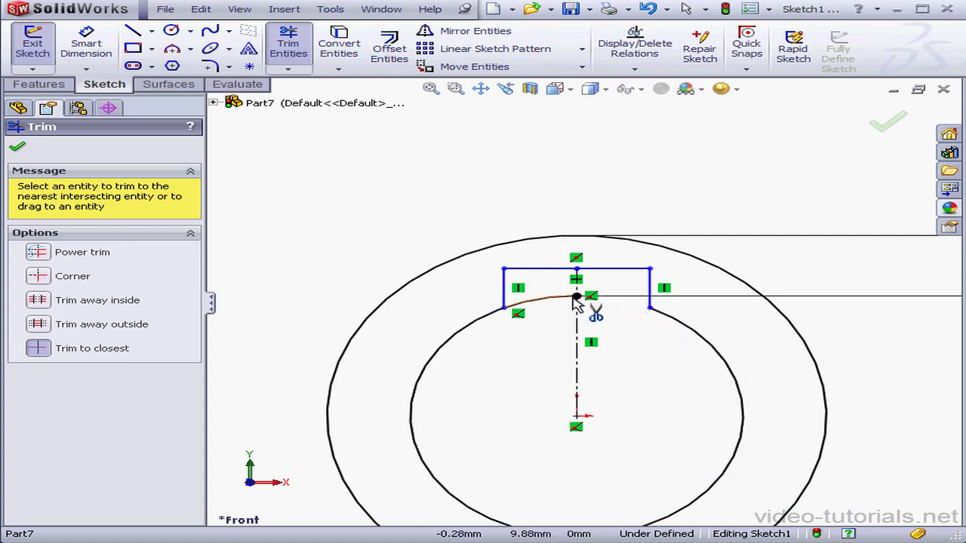
{"action": "left_click", "coordinate": [573, 299]}
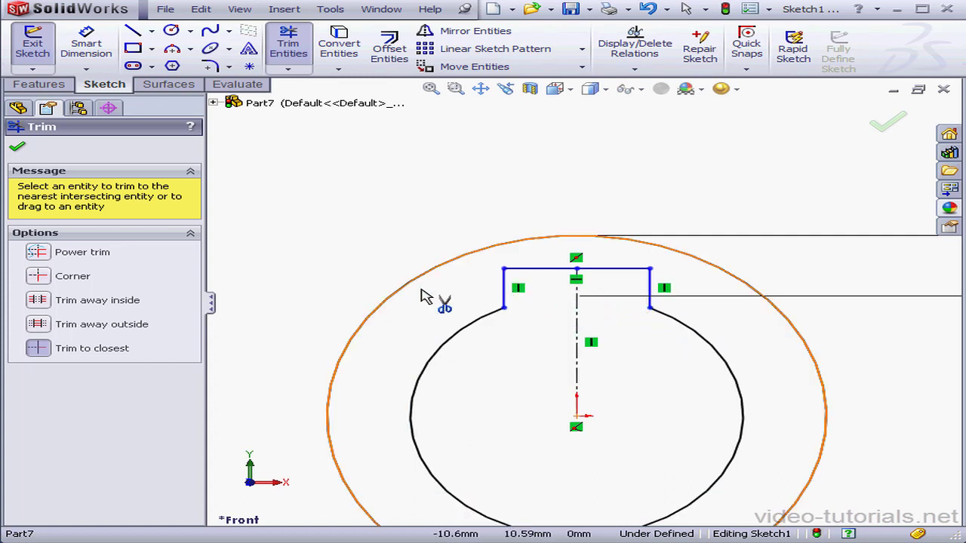
{"action": "left_click", "coordinate": [89, 347]}
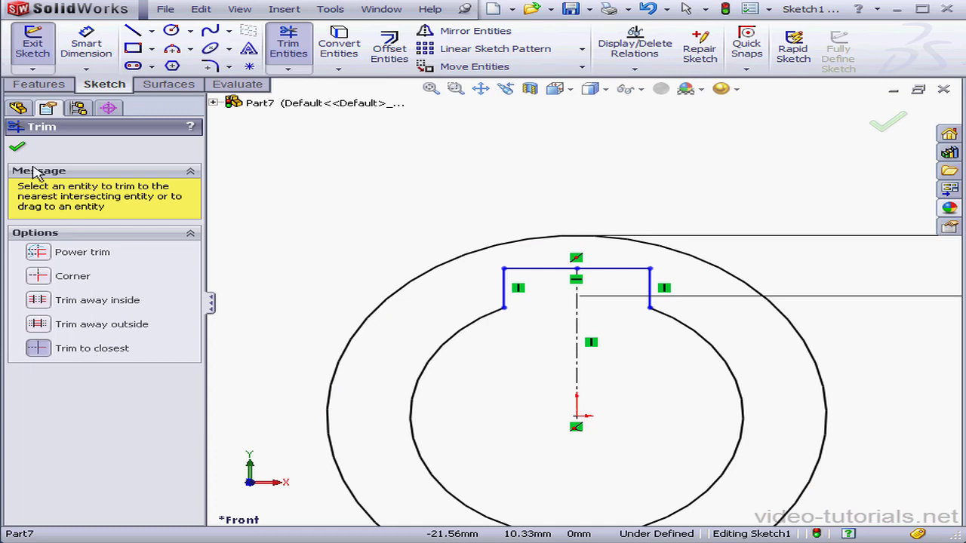
{"action": "left_click", "coordinate": [20, 149]}
- Dimension the notch's top line to 3 mm and its side line to 2 mm
{"action": "left_click", "coordinate": [86, 45]}
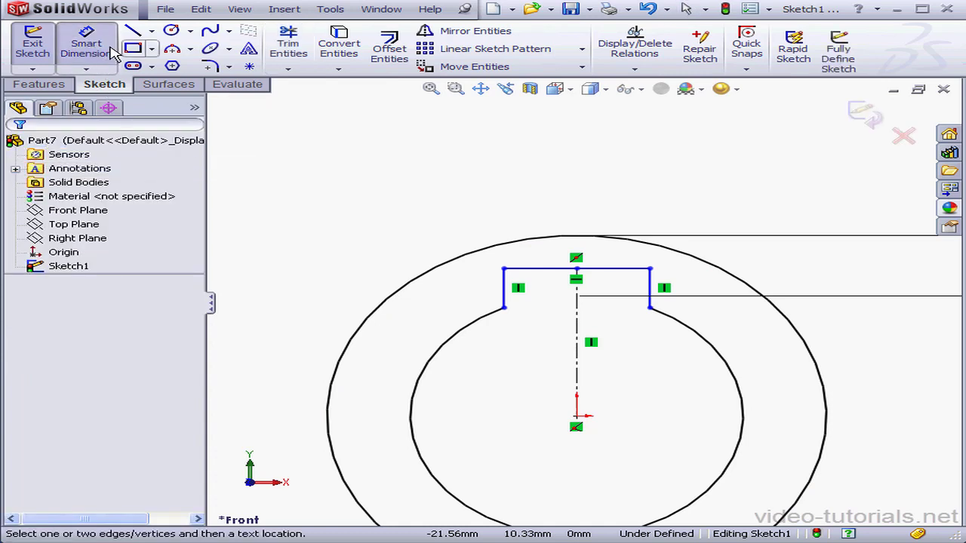
{"action": "left_click", "coordinate": [641, 268]}
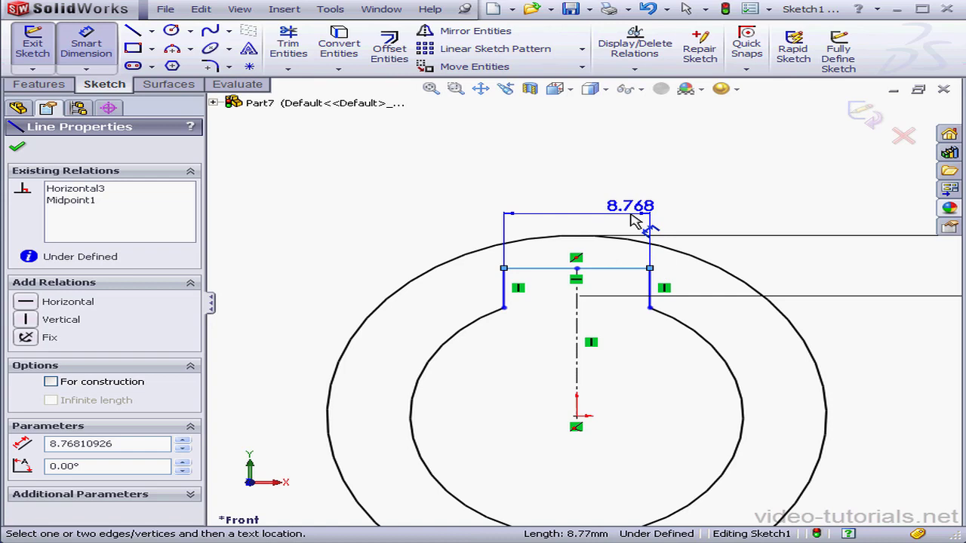
{"action": "left_click", "coordinate": [650, 213]}
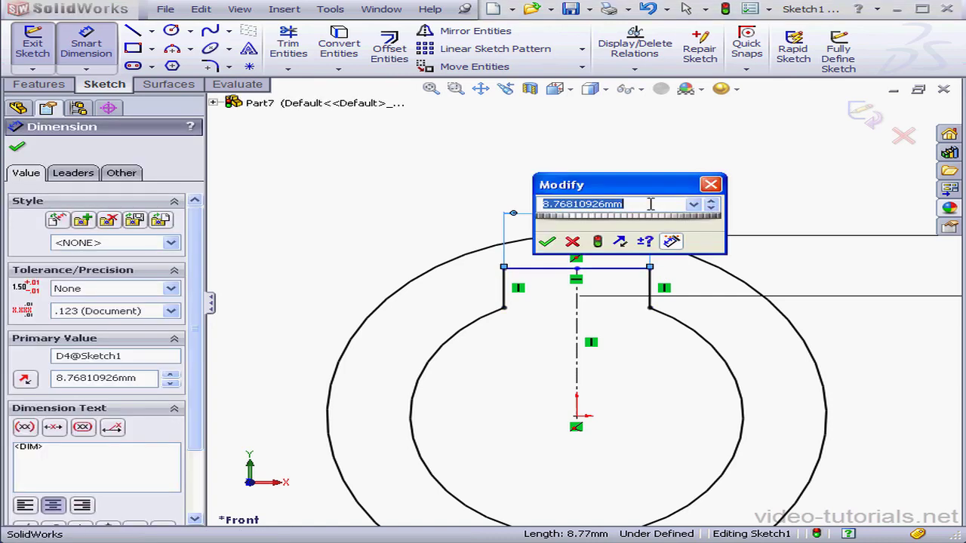
{"action": "type", "text": "3"}
{"action": "left_click", "coordinate": [547, 243]}
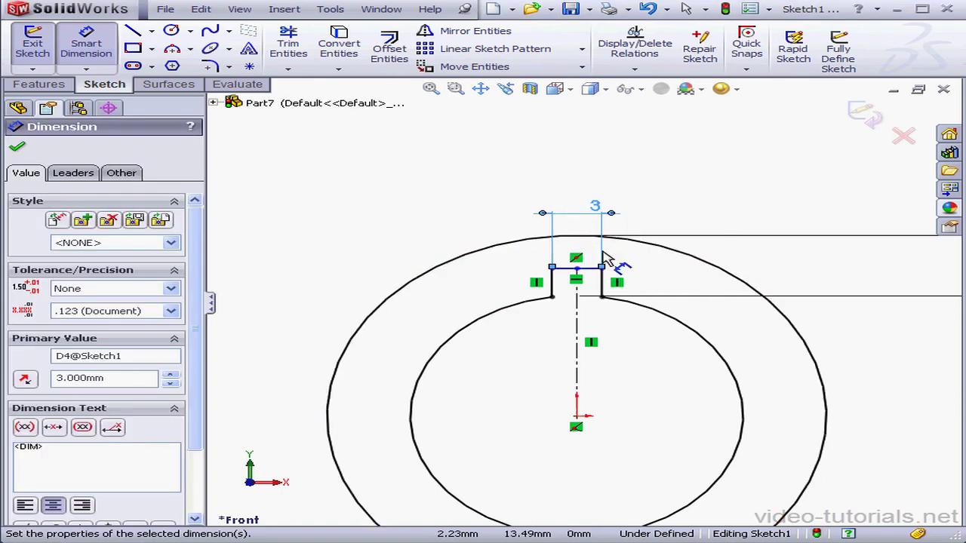
{"action": "left_click", "coordinate": [604, 283]}
{"action": "left_click", "coordinate": [664, 287]}
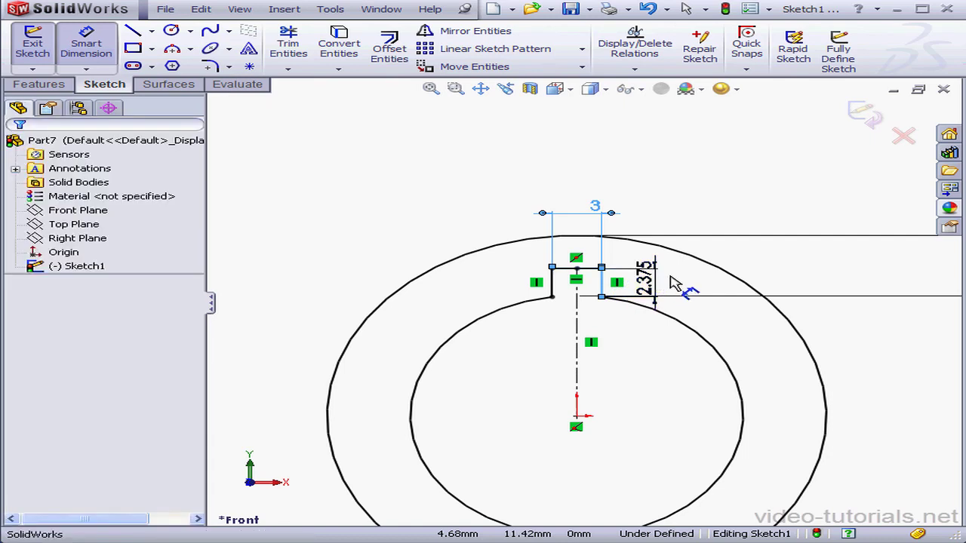
{"action": "type", "text": "2"}
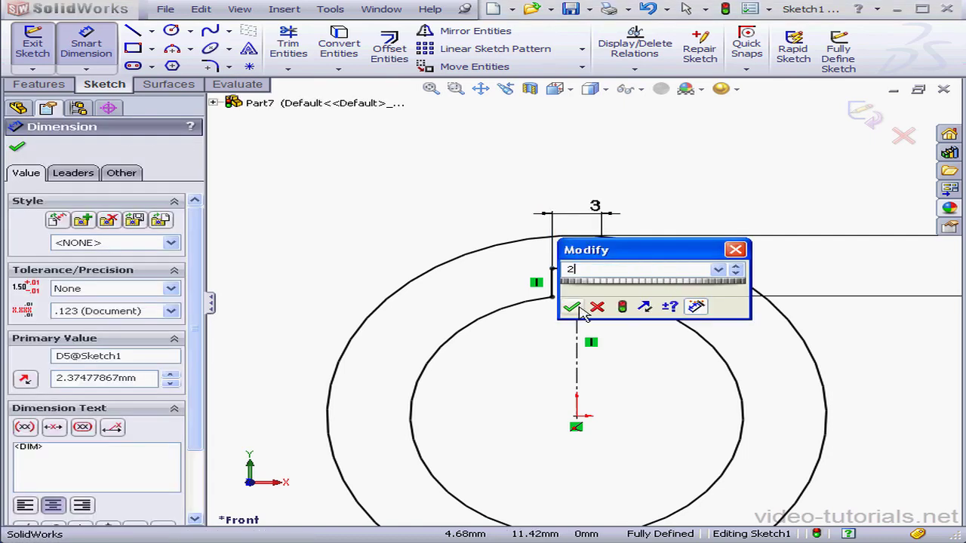
{"action": "left_click", "coordinate": [571, 306]}
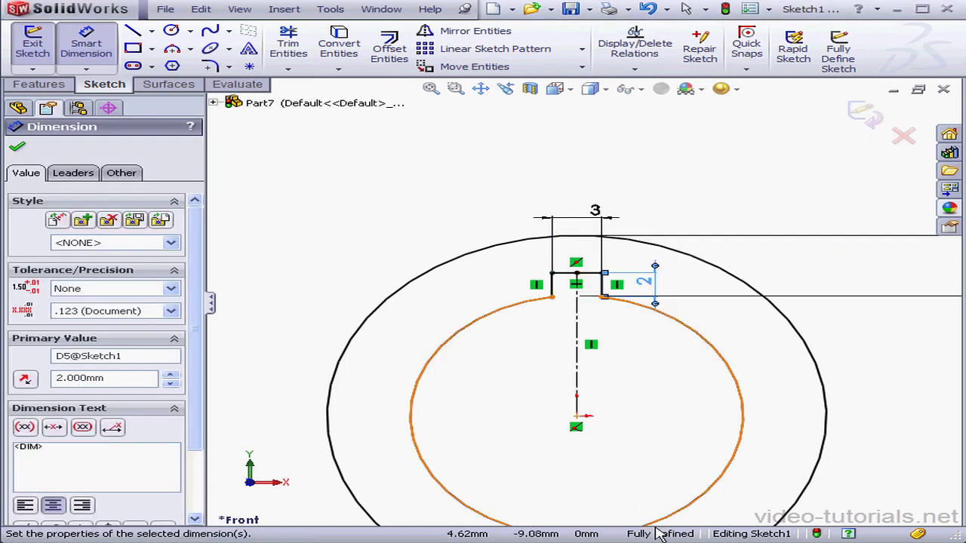
- Exit the sketch and switch to an isometric view
{"action": "left_click", "coordinate": [864, 113]}
{"action": "left_click", "coordinate": [569, 89]}
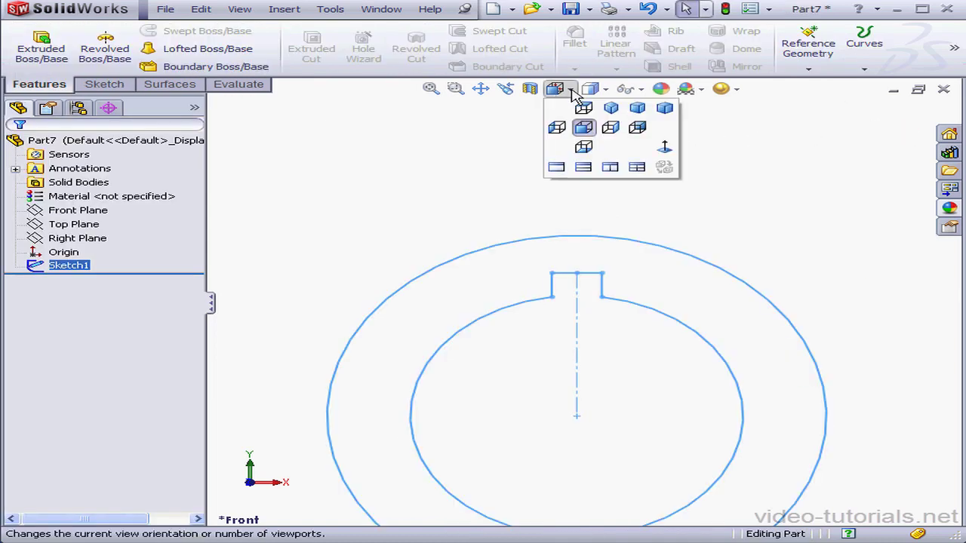
{"action": "left_click", "coordinate": [610, 109]}
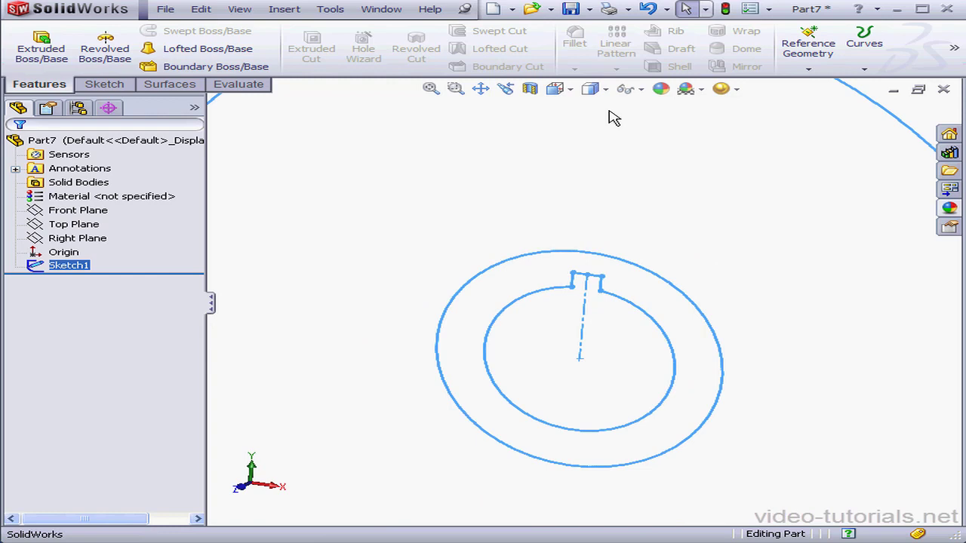
{"action": "left_click", "coordinate": [408, 185]}
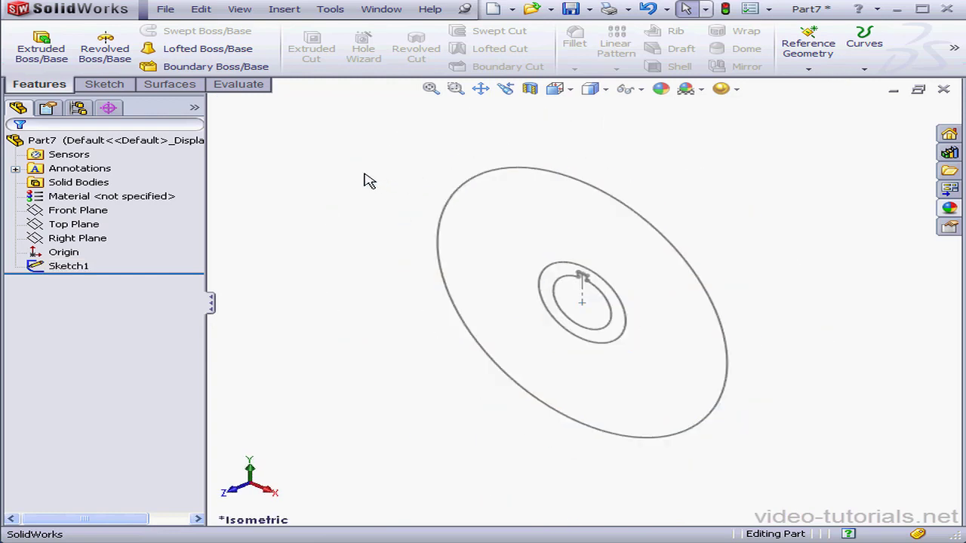
- Extrude the circle contours as a boss, 5 mm in both directions
{"action": "left_click", "coordinate": [41, 49]}
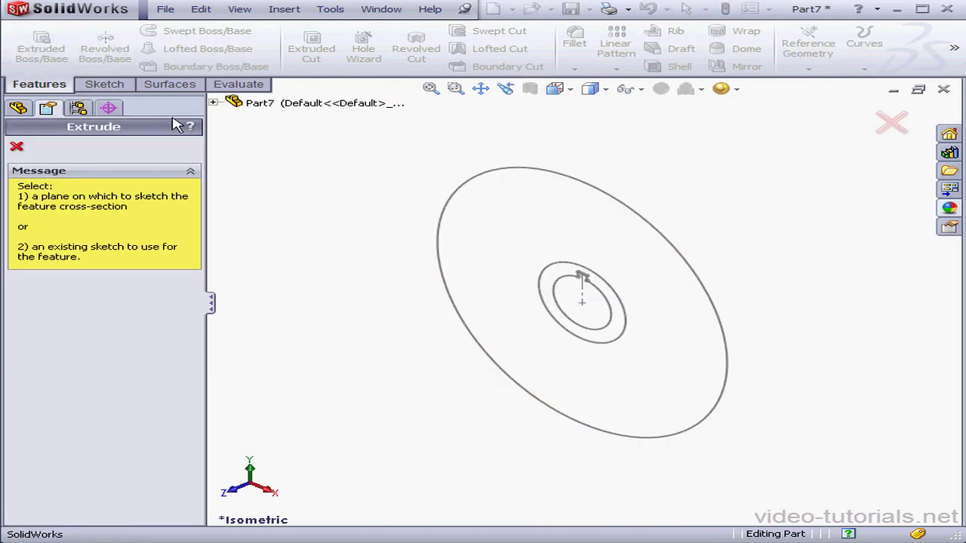
{"action": "left_click", "coordinate": [440, 284]}
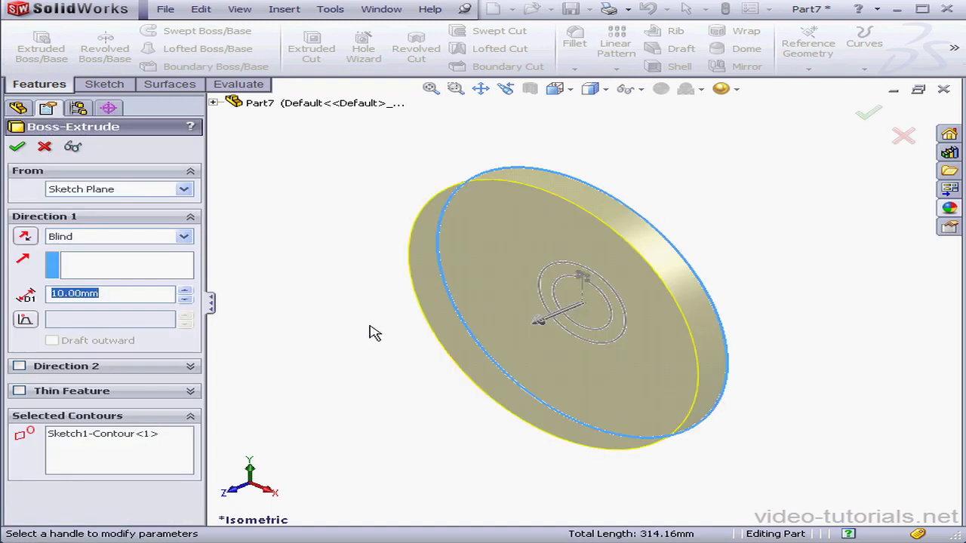
{"action": "left_click", "coordinate": [164, 450]}
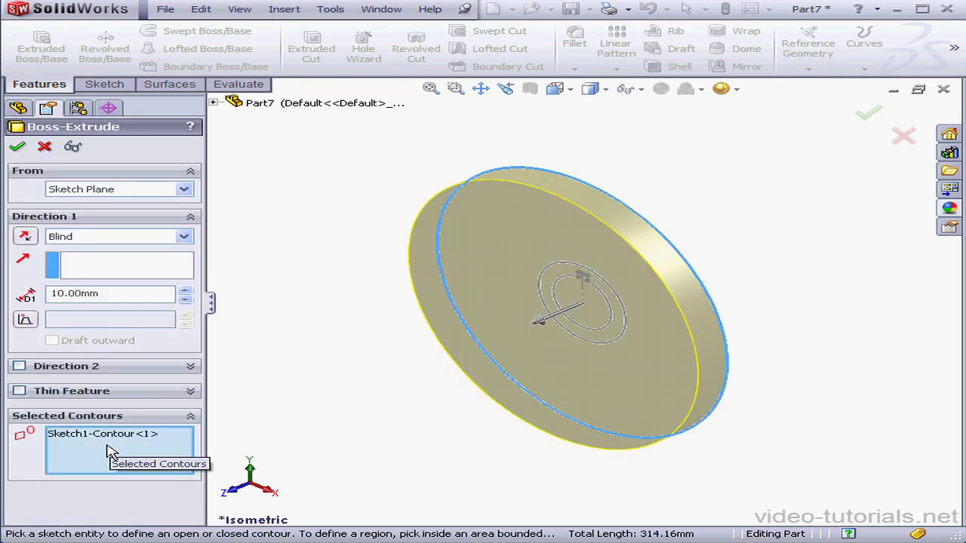
{"action": "left_click", "coordinate": [563, 306]}
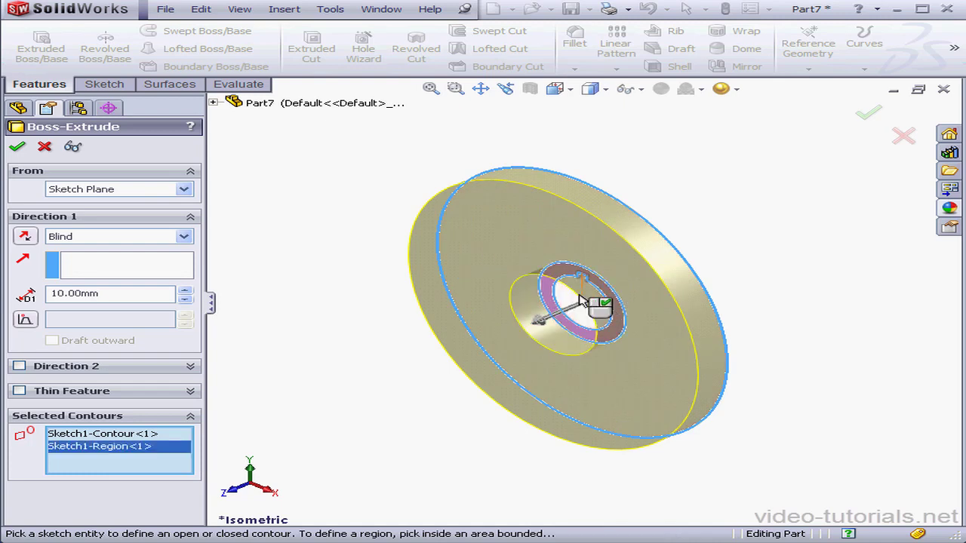
{"action": "left_click", "coordinate": [577, 298]}
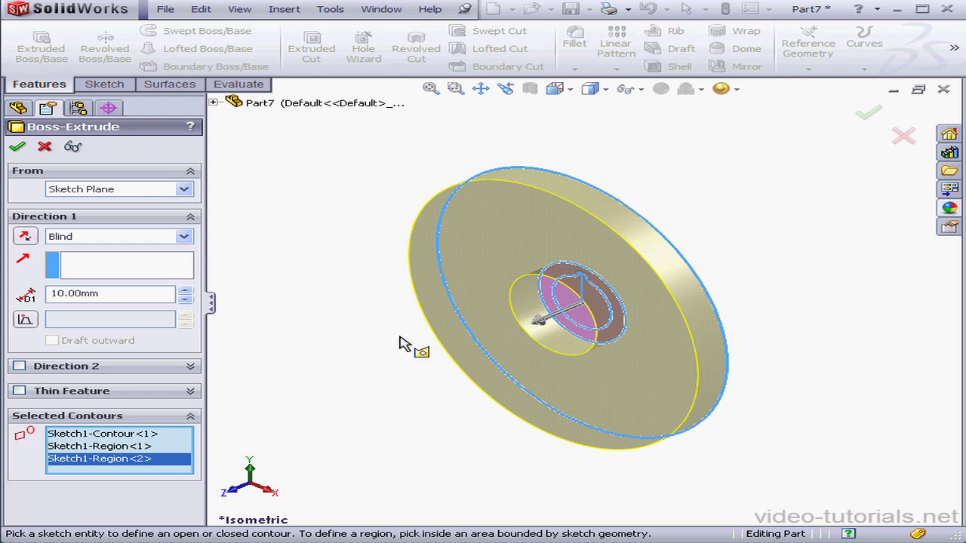
{"action": "left_click_drag", "start_coordinate": [140, 292], "coordinate": [41, 294]}
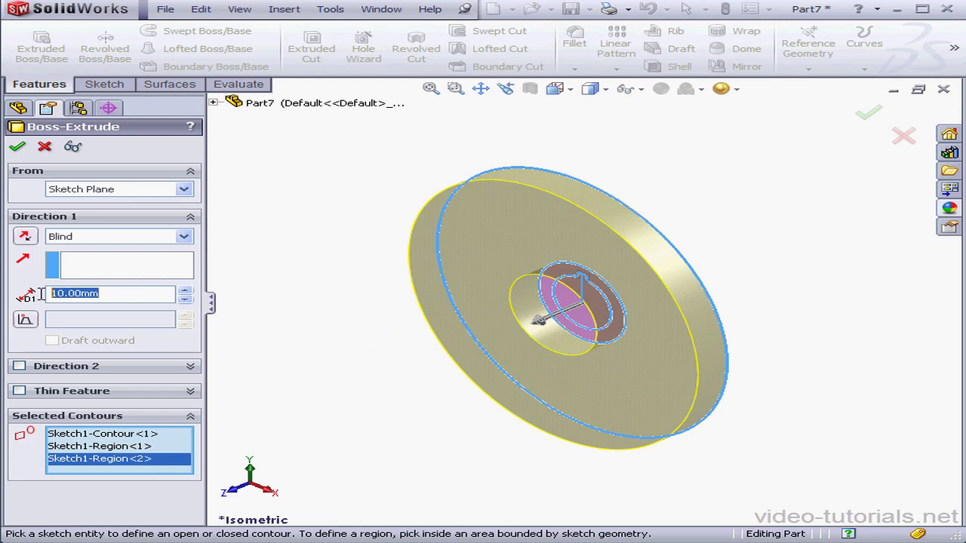
{"action": "type", "text": "3"}
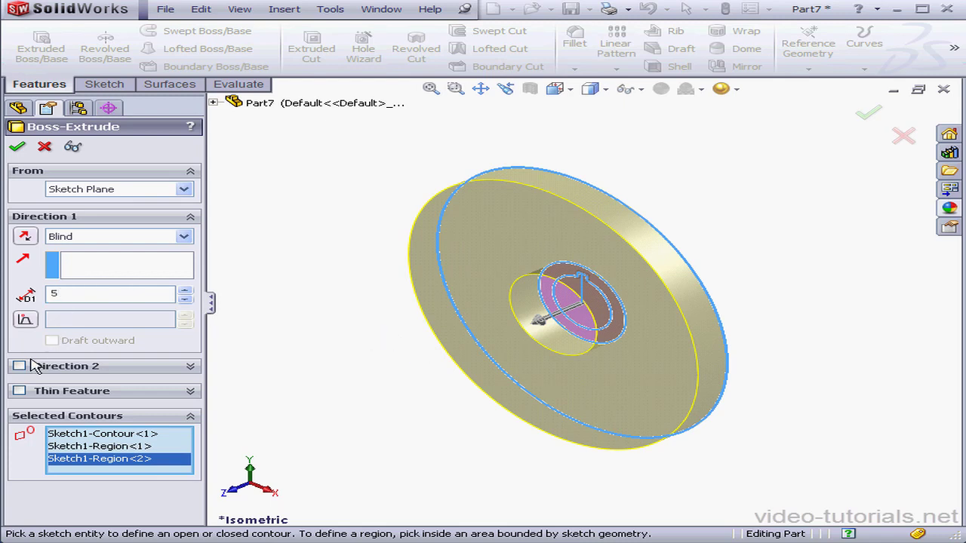
{"action": "left_click", "coordinate": [19, 366]}
{"action": "type", "text": "5"}
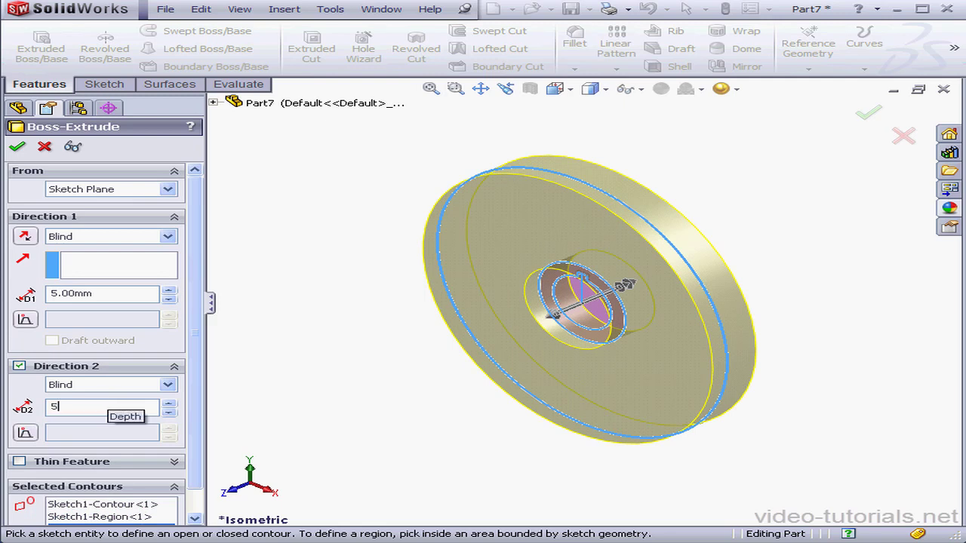
{"action": "left_click", "coordinate": [16, 146]}
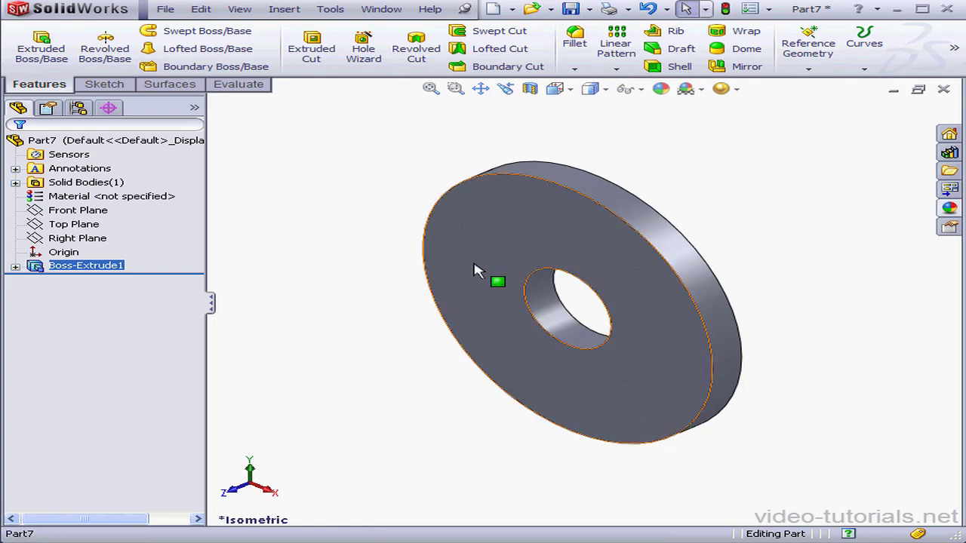
- Sketch on the disk's front face, viewed normal, with a three-point arc at its left edge
{"action": "right_click", "coordinate": [475, 270]}
{"action": "left_click", "coordinate": [517, 245]}
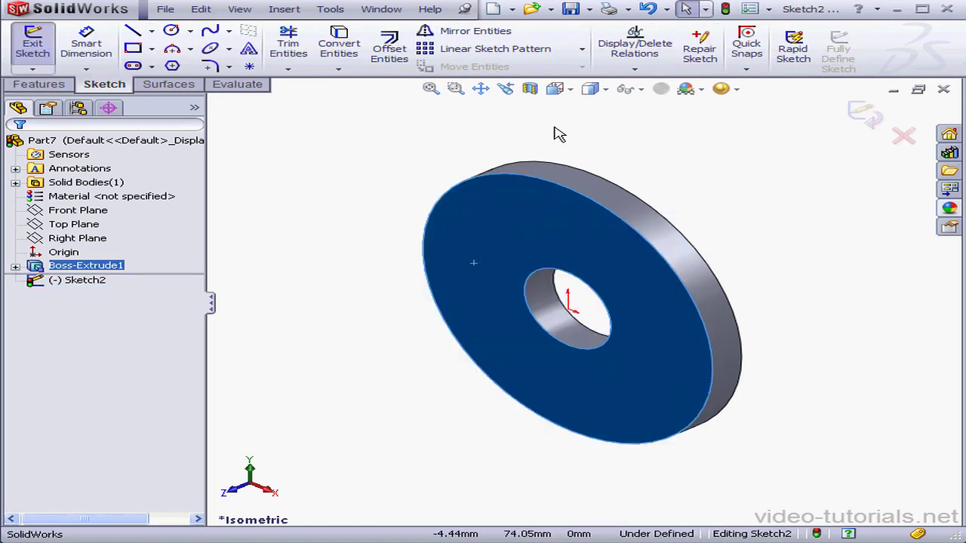
{"action": "left_click", "coordinate": [557, 89]}
{"action": "left_click", "coordinate": [662, 145]}
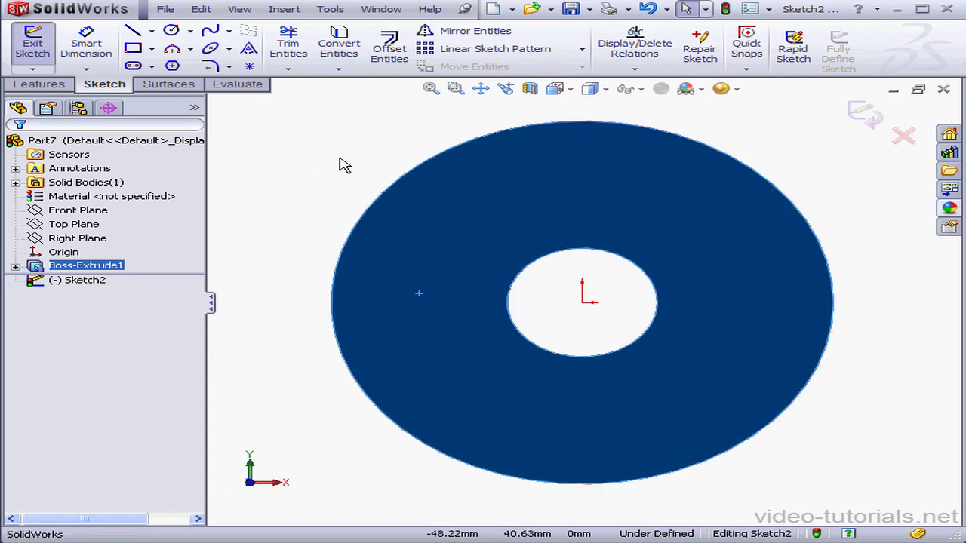
{"action": "left_click", "coordinate": [189, 49]}
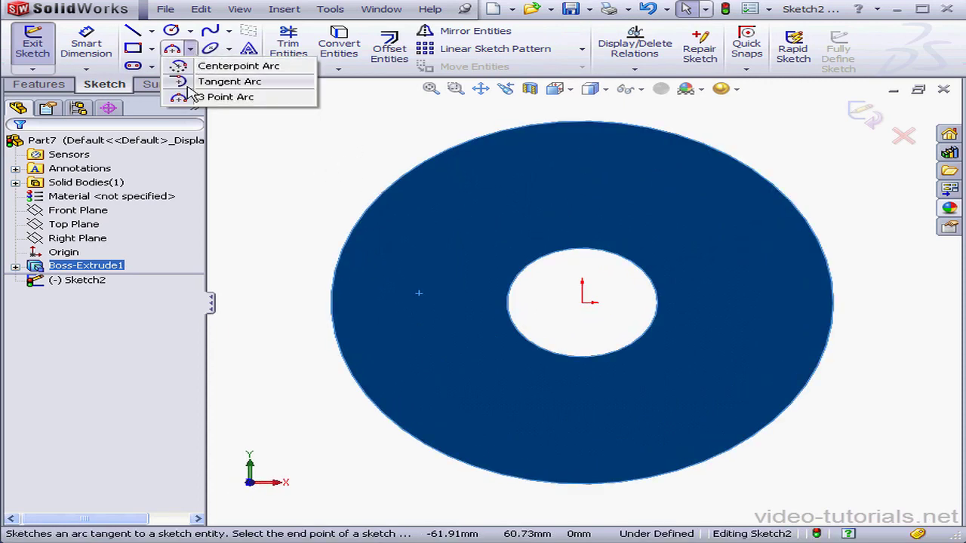
{"action": "left_click", "coordinate": [218, 96]}
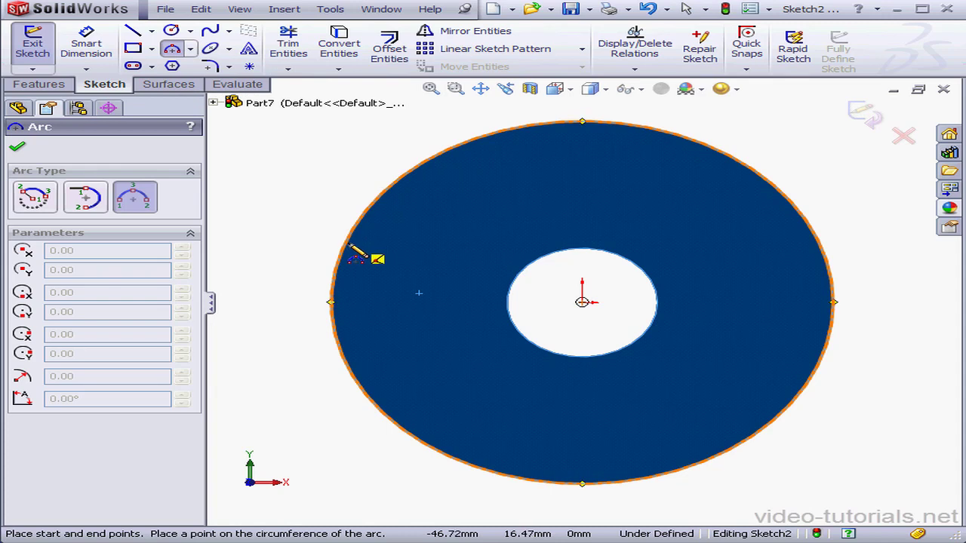
{"action": "left_click", "coordinate": [350, 246]}
{"action": "left_click", "coordinate": [353, 370]}
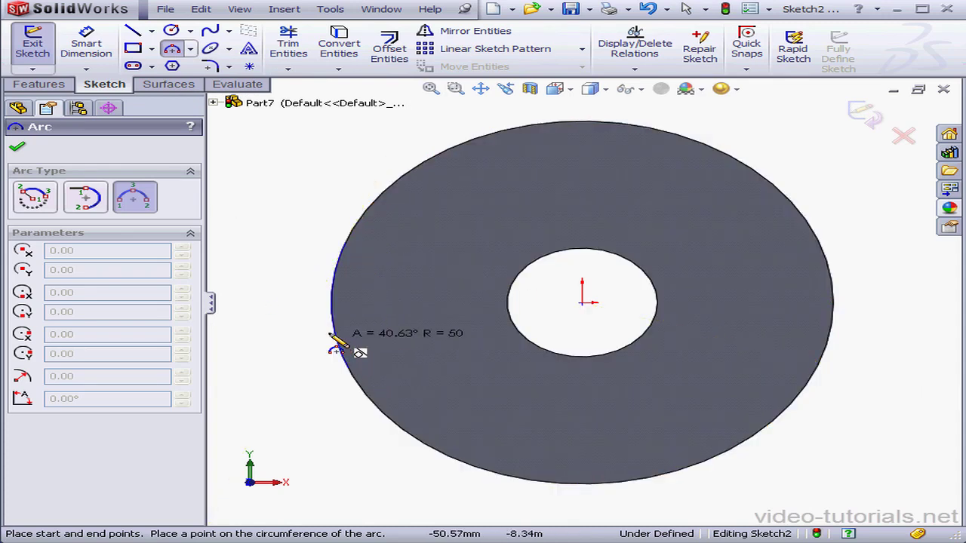
{"action": "left_click", "coordinate": [382, 304]}
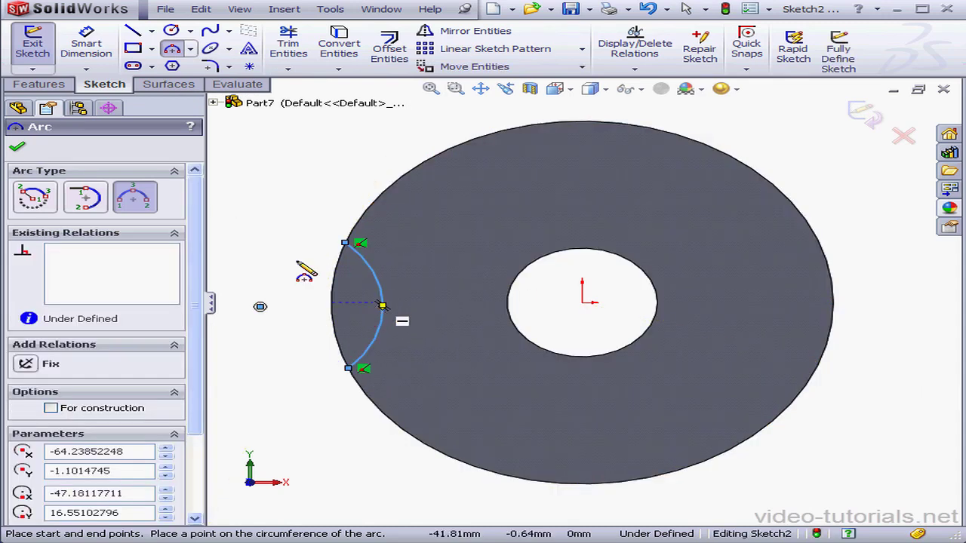
- Add a horizontal centerline from left of the disk to its centre
{"action": "left_click", "coordinate": [151, 31]}
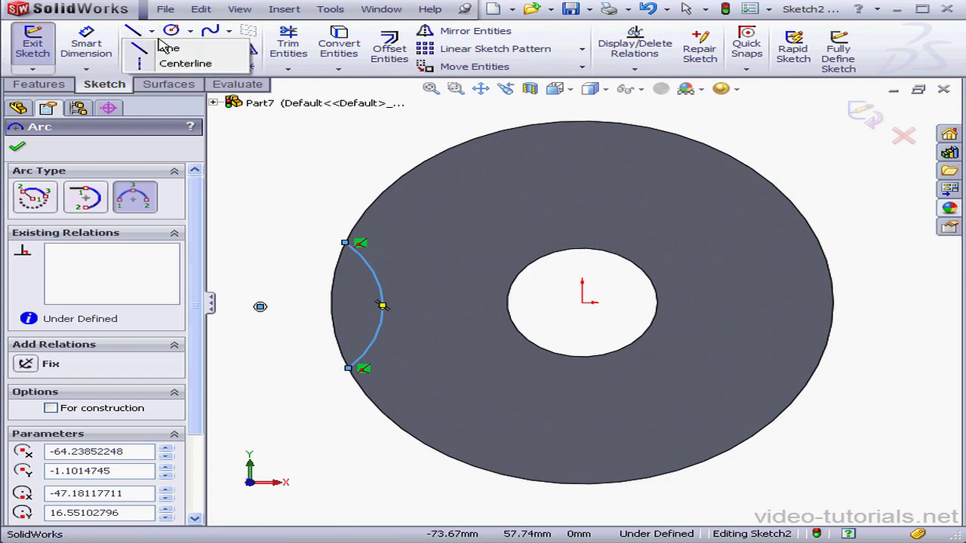
{"action": "left_click", "coordinate": [162, 62]}
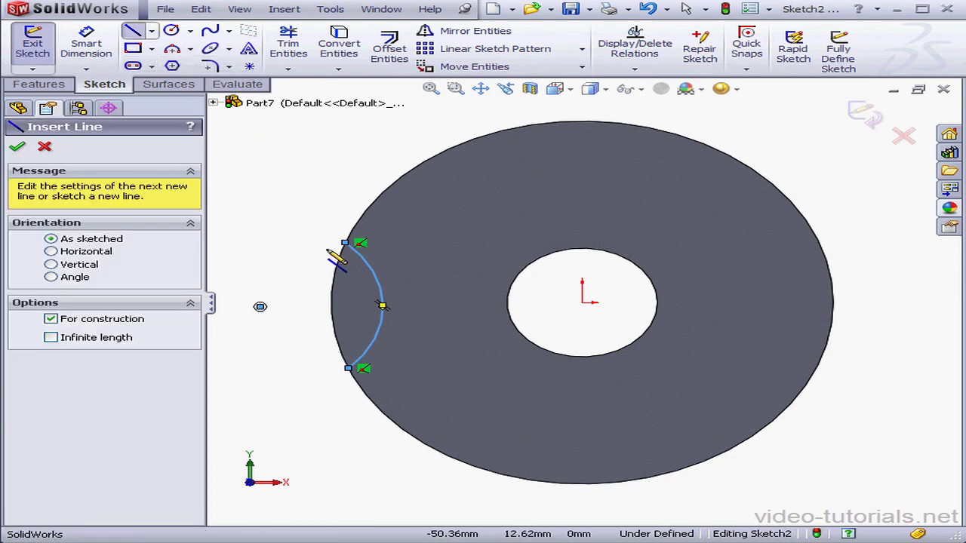
{"action": "left_click", "coordinate": [259, 307]}
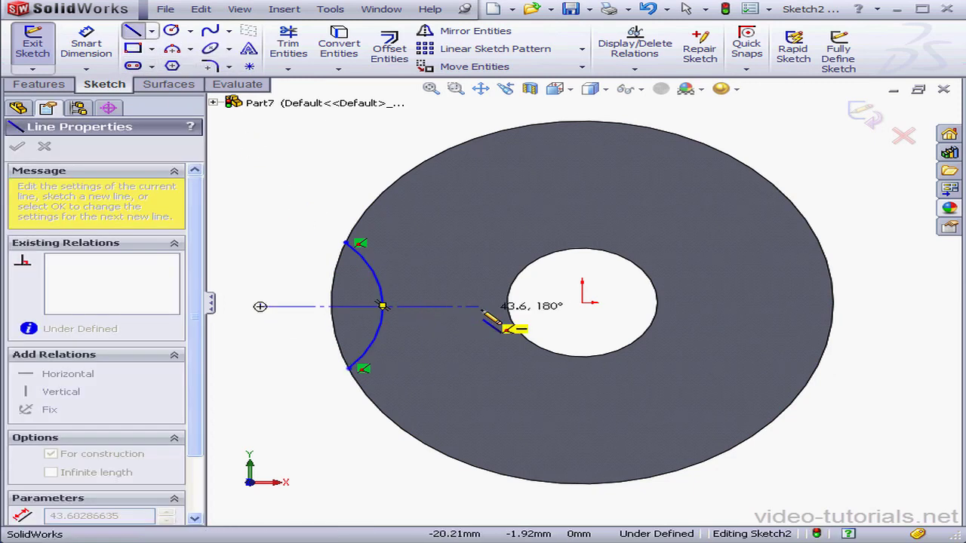
{"action": "left_click", "coordinate": [582, 303]}
{"action": "right_click", "coordinate": [582, 302]}
{"action": "left_click", "coordinate": [574, 292]}
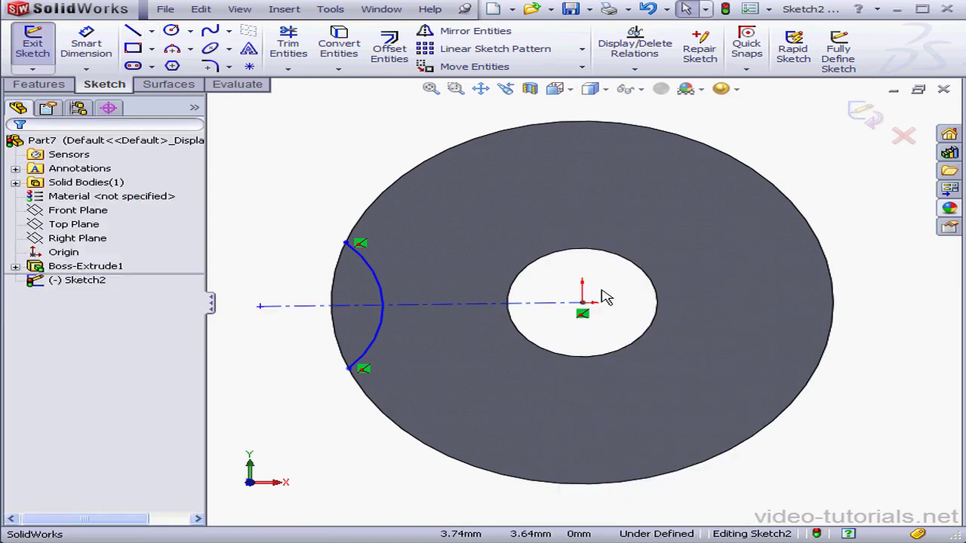
{"action": "left_click", "coordinate": [557, 304]}
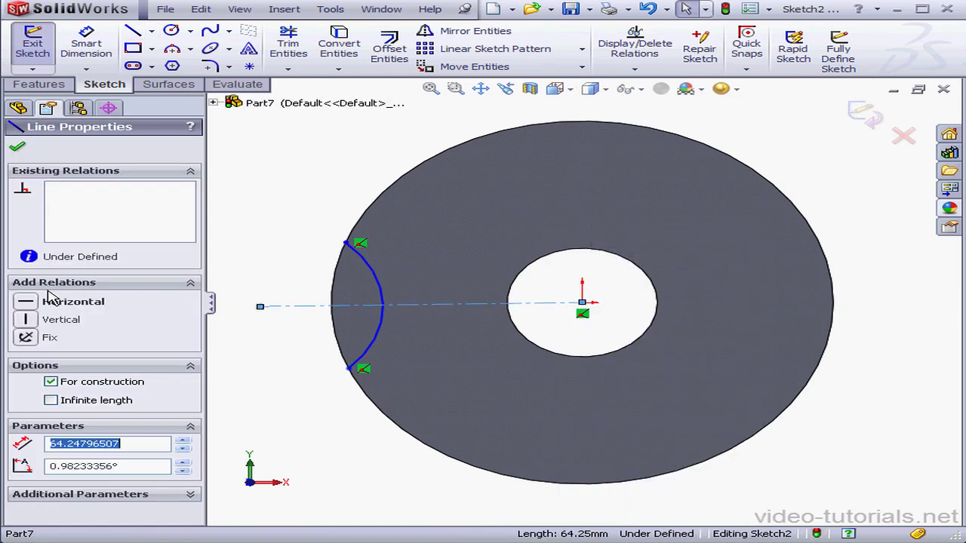
{"action": "left_click", "coordinate": [27, 301]}
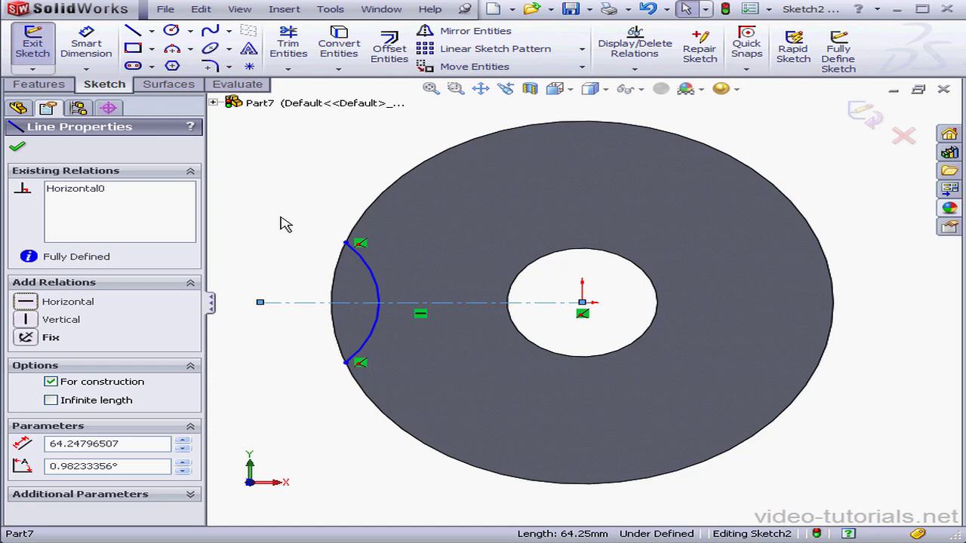
- Dimension the centerline to 60 mm and the cutout arc's radius to 20 mm
{"action": "left_click", "coordinate": [86, 43]}
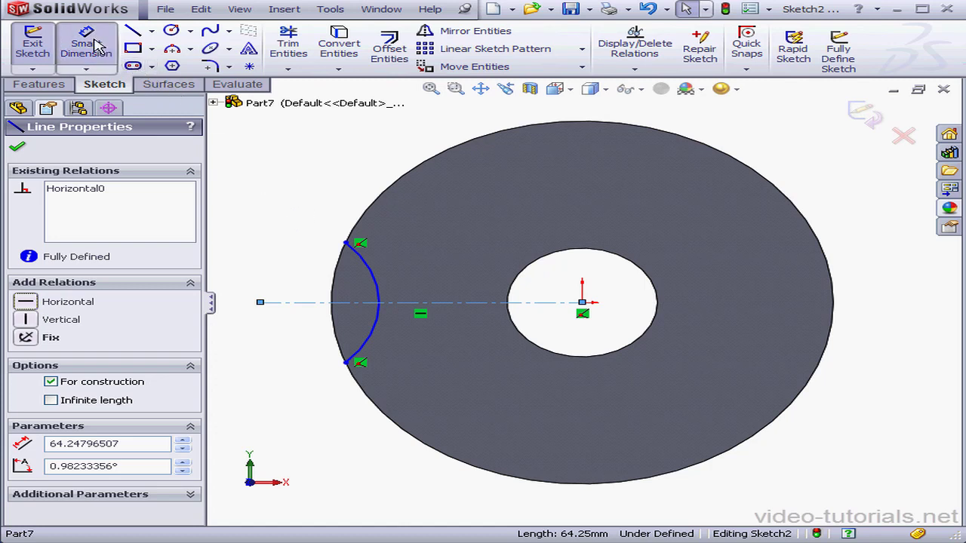
{"action": "left_click", "coordinate": [444, 303]}
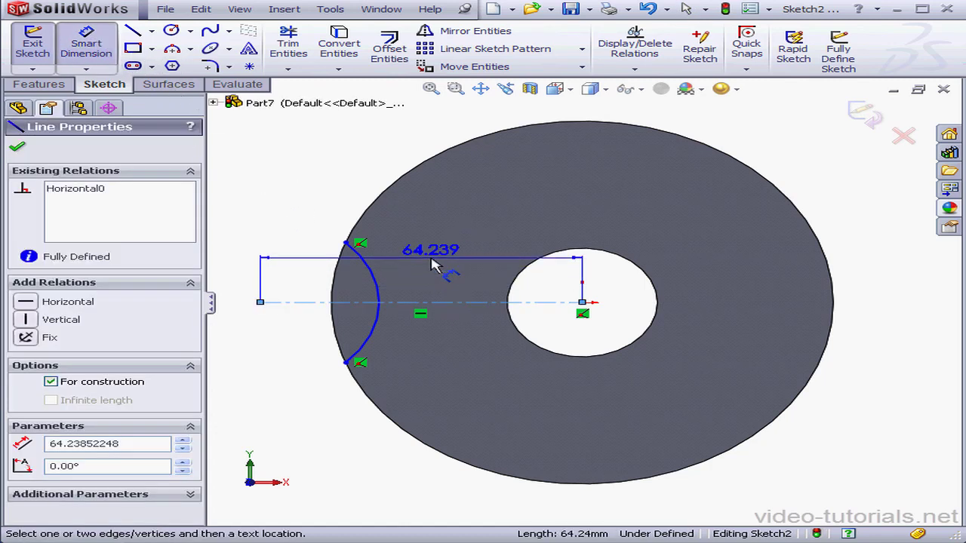
{"action": "left_click", "coordinate": [443, 255]}
{"action": "type", "text": "60"}
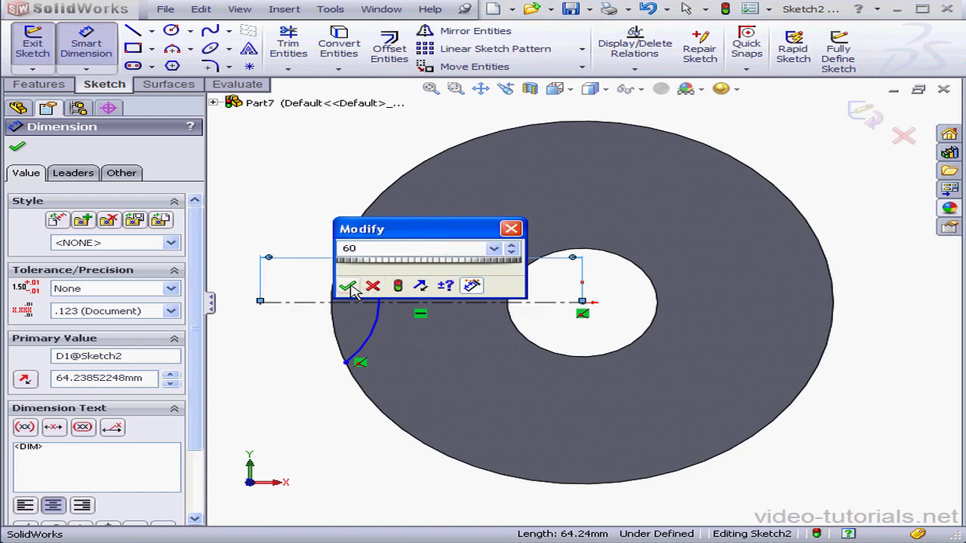
{"action": "left_click", "coordinate": [347, 285]}
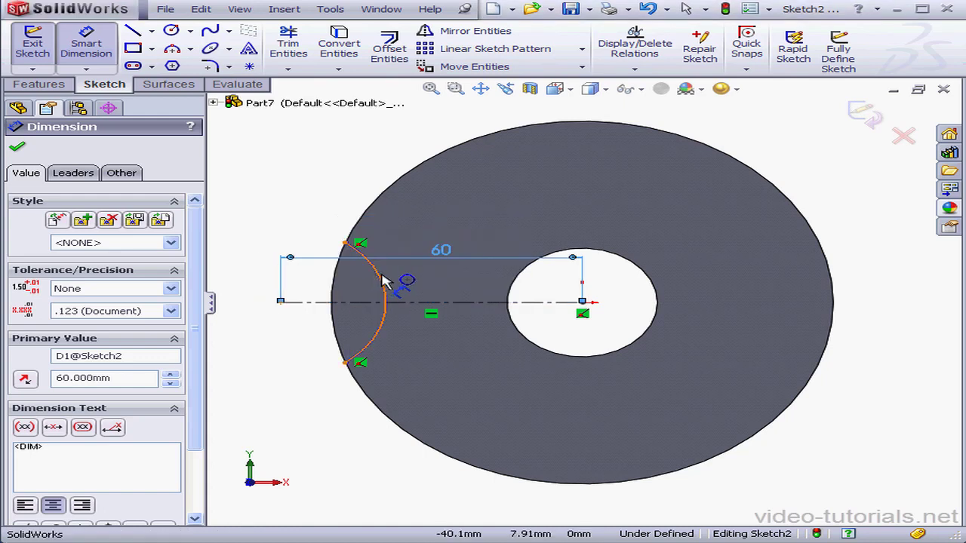
{"action": "left_click", "coordinate": [382, 279]}
{"action": "left_click", "coordinate": [409, 259]}
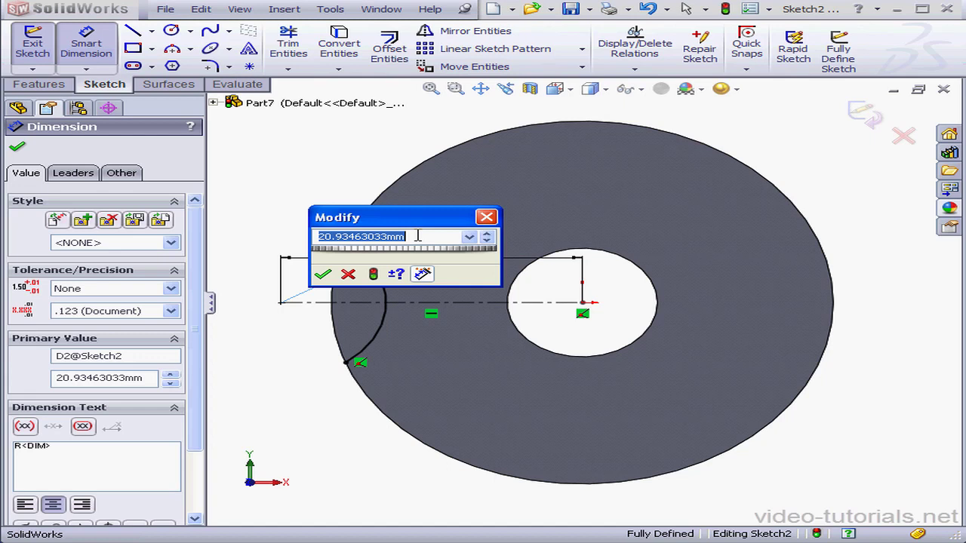
{"action": "type", "text": "20"}
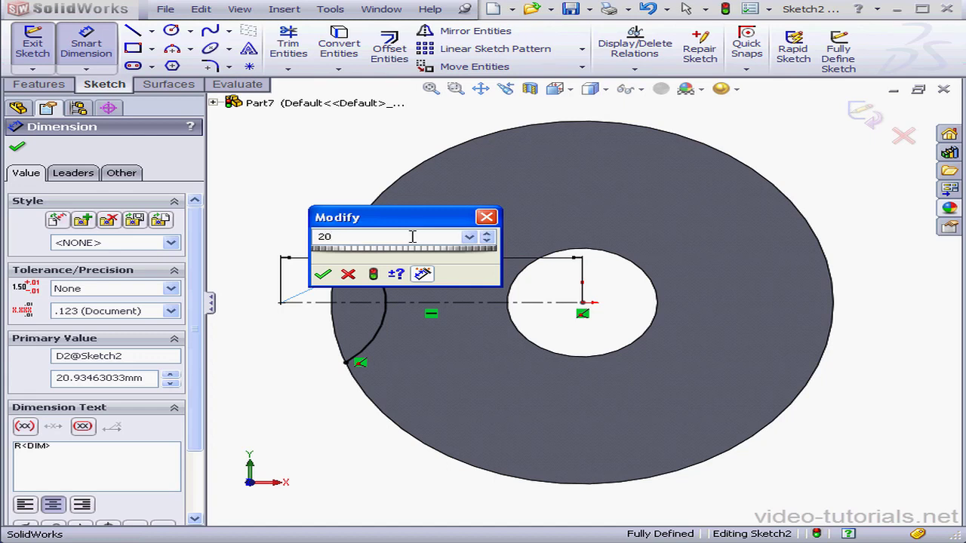
{"action": "left_click", "coordinate": [325, 275]}
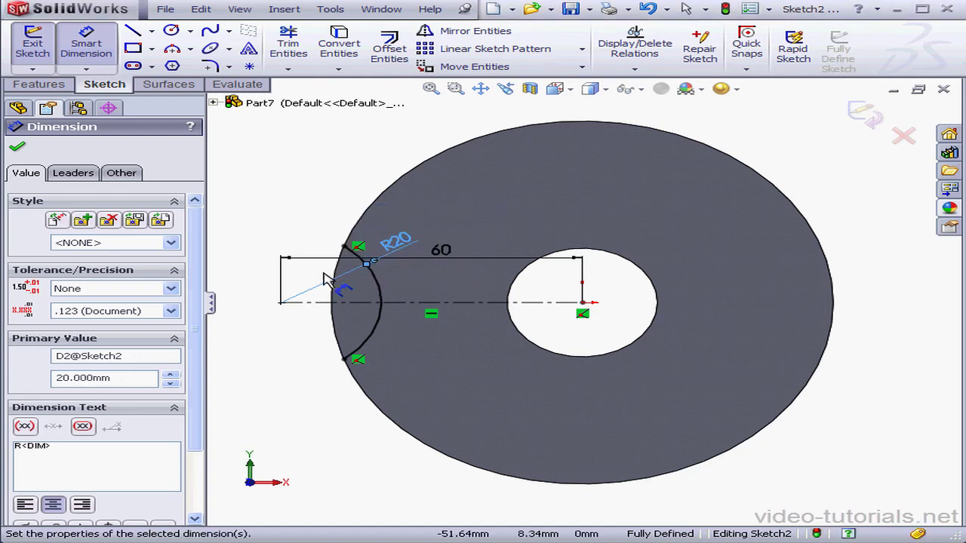
{"action": "left_click", "coordinate": [21, 148]}
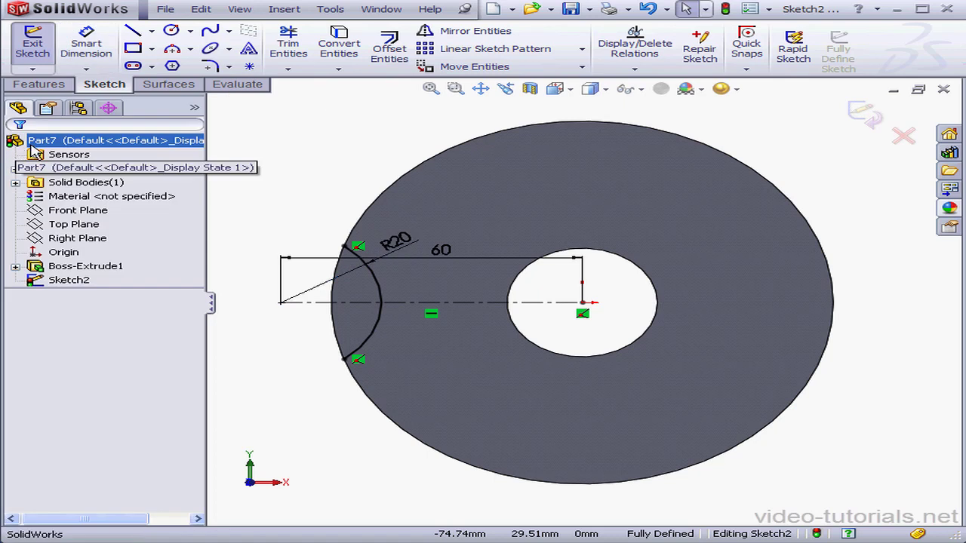
- Draw a short line inward from the disk's outer edge and dimension it 20 mm
{"action": "left_click", "coordinate": [133, 31]}
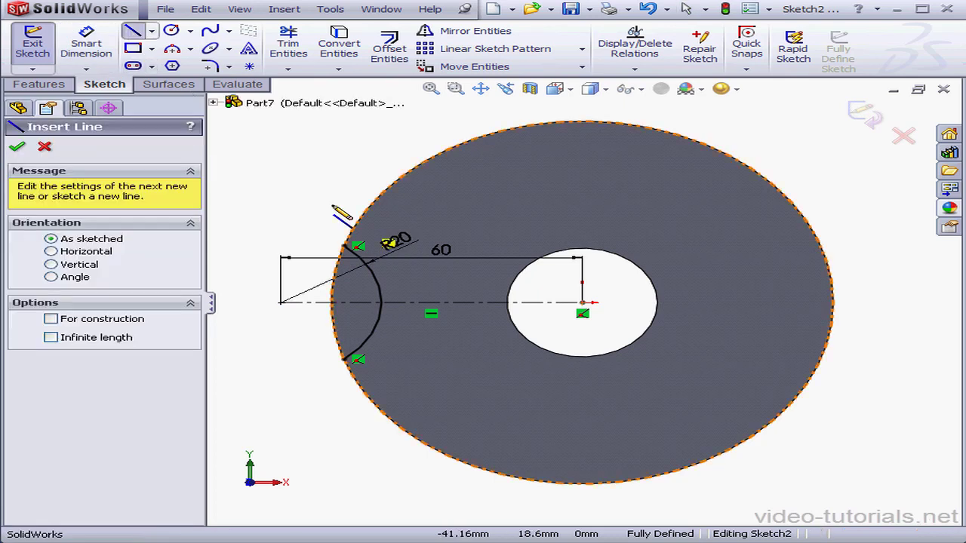
{"action": "left_click", "coordinate": [375, 404]}
{"action": "left_click", "coordinate": [422, 383]}
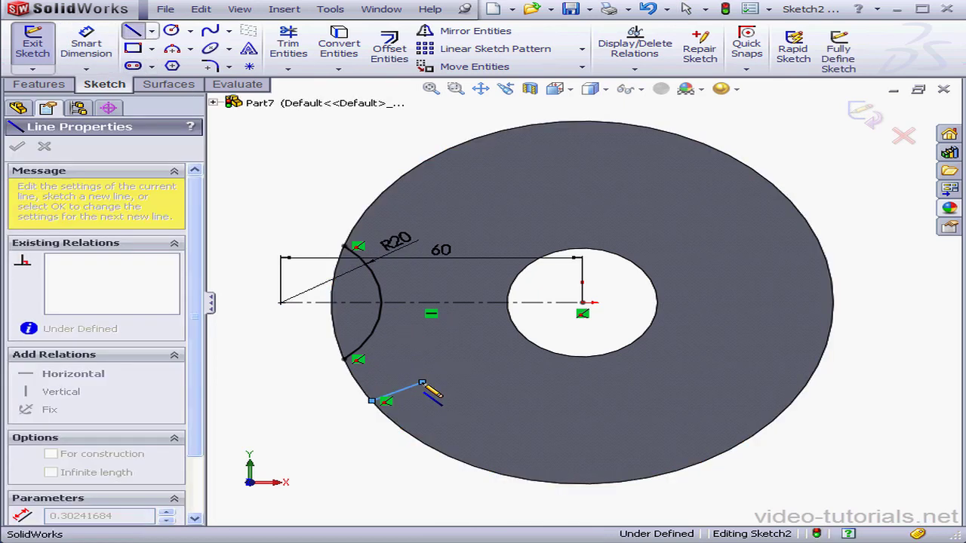
{"action": "right_click", "coordinate": [442, 362]}
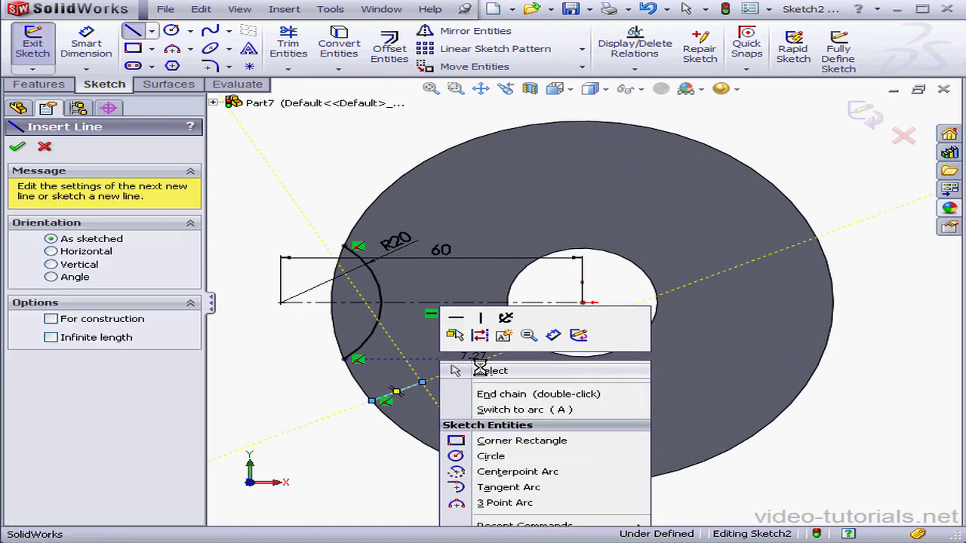
{"action": "left_click", "coordinate": [486, 371]}
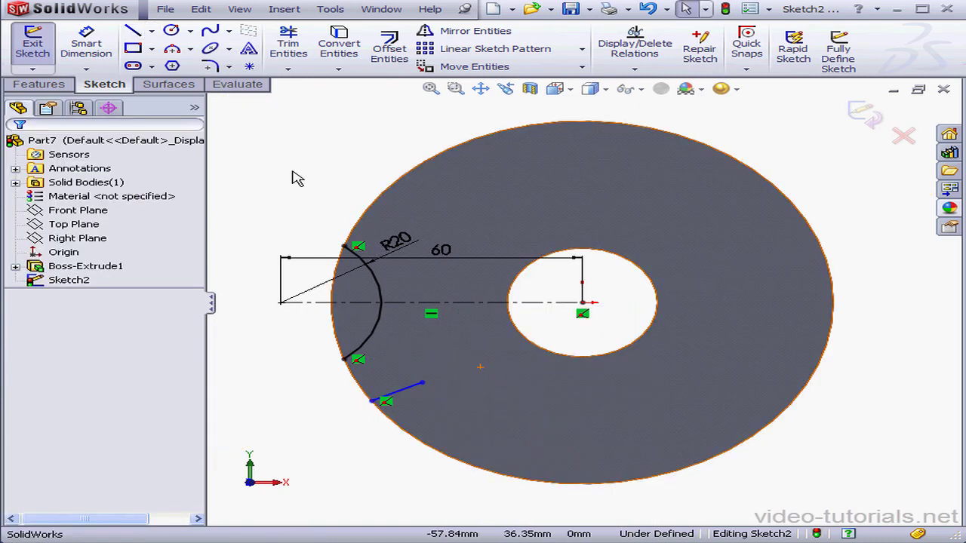
{"action": "left_click", "coordinate": [86, 43]}
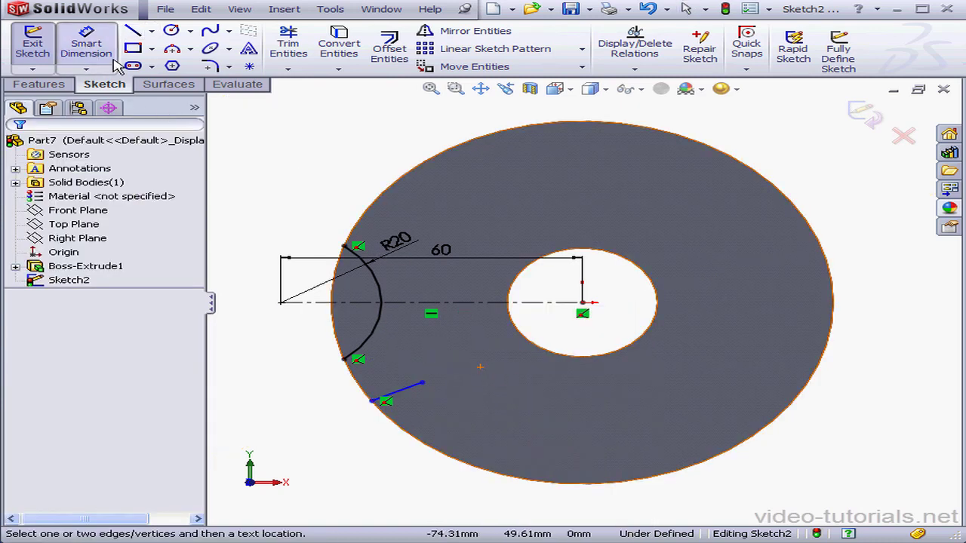
{"action": "left_click", "coordinate": [407, 389]}
{"action": "left_click", "coordinate": [388, 393]}
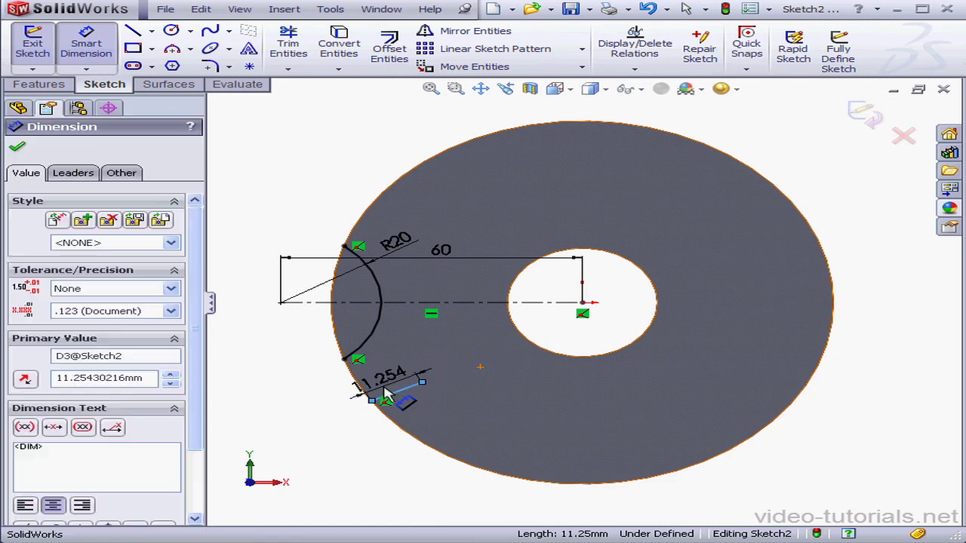
{"action": "type", "text": "20"}
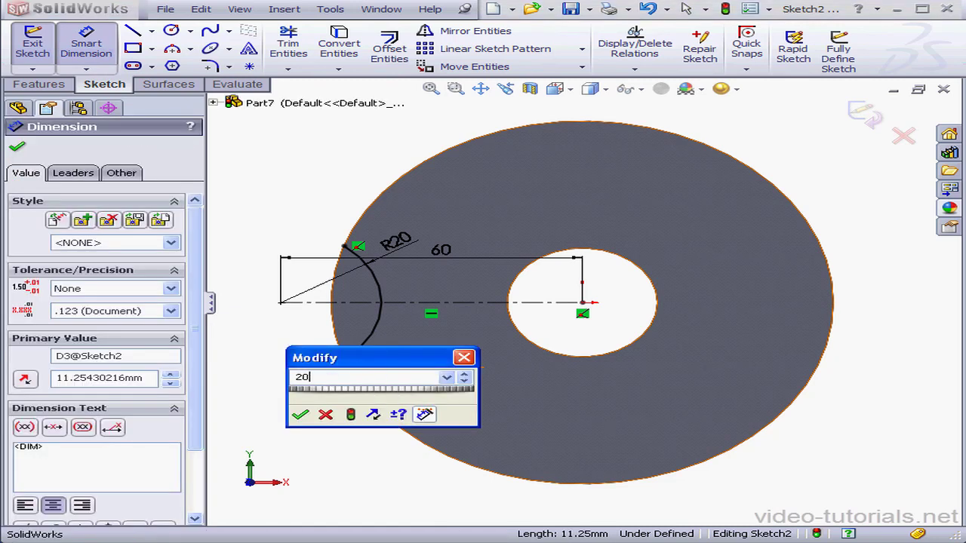
{"action": "left_click", "coordinate": [305, 415]}
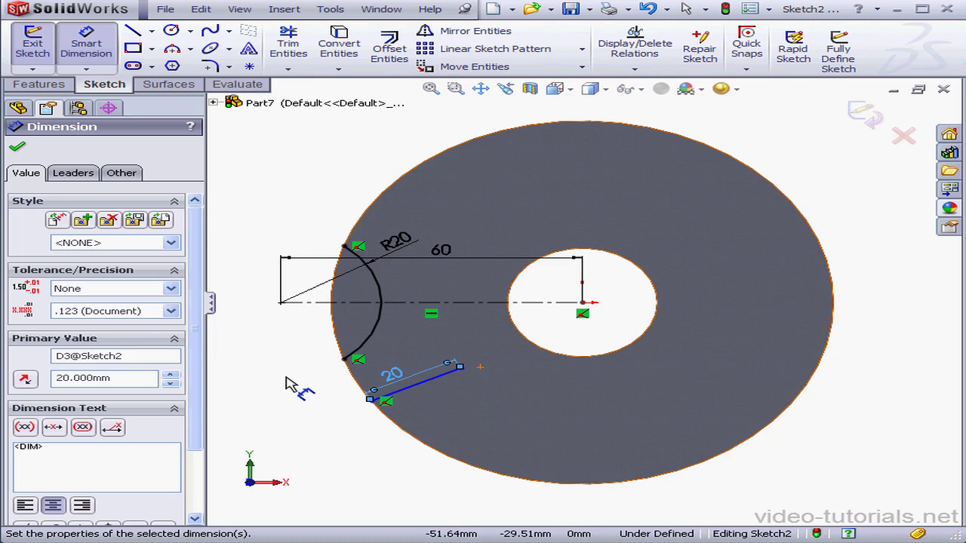
{"action": "left_click", "coordinate": [17, 146]}
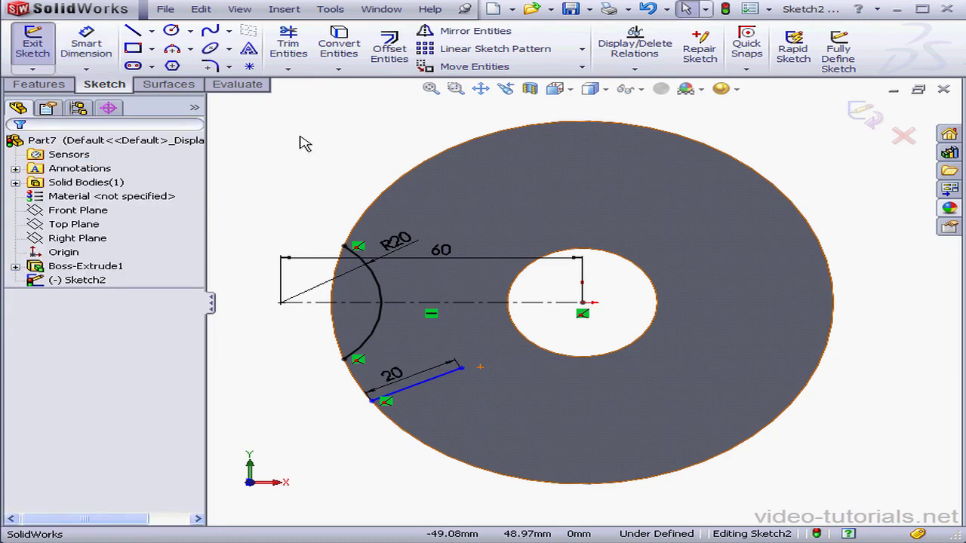
- Offset the 20 mm line 3 mm on both sides with arc caps to form the slot
{"action": "left_click", "coordinate": [389, 48]}
{"action": "left_click", "coordinate": [426, 386]}
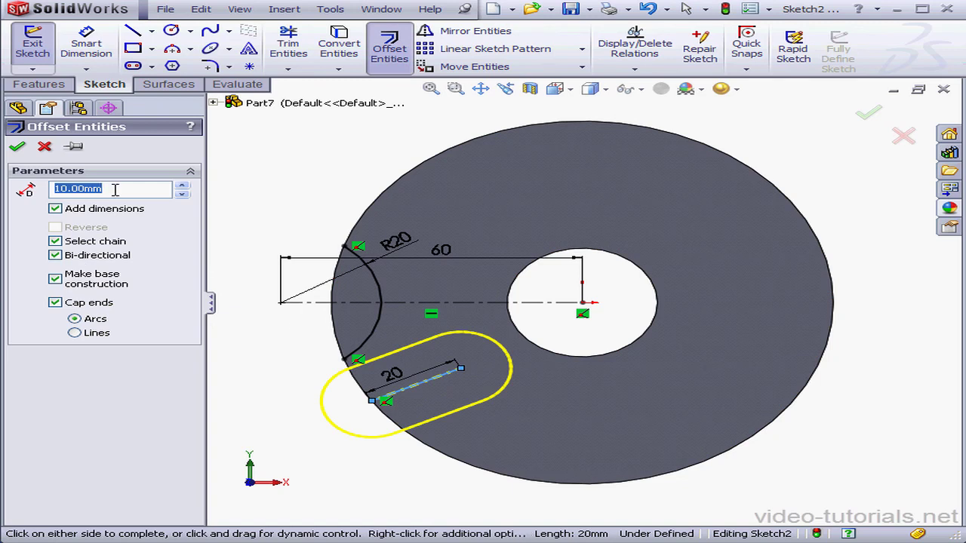
{"action": "type", "text": "3"}
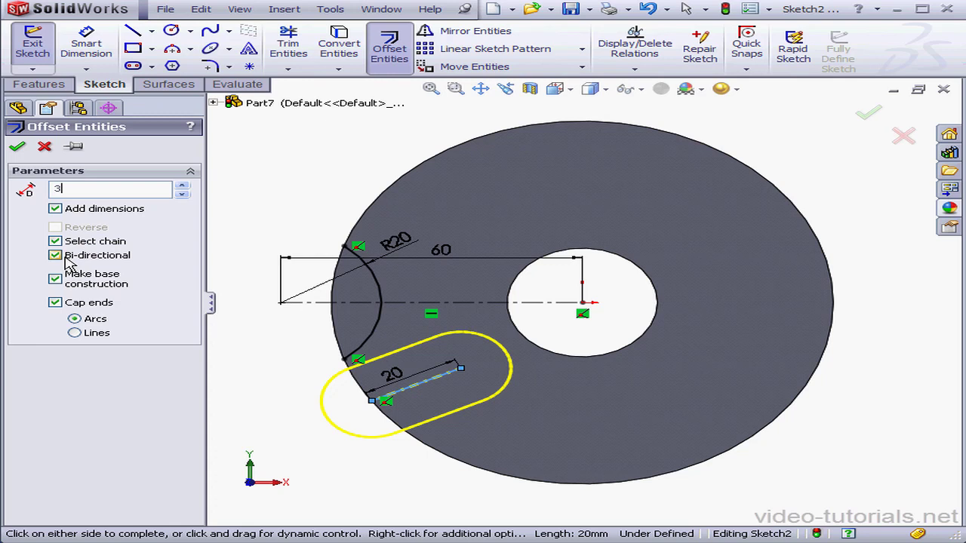
{"action": "key", "text": "Return"}
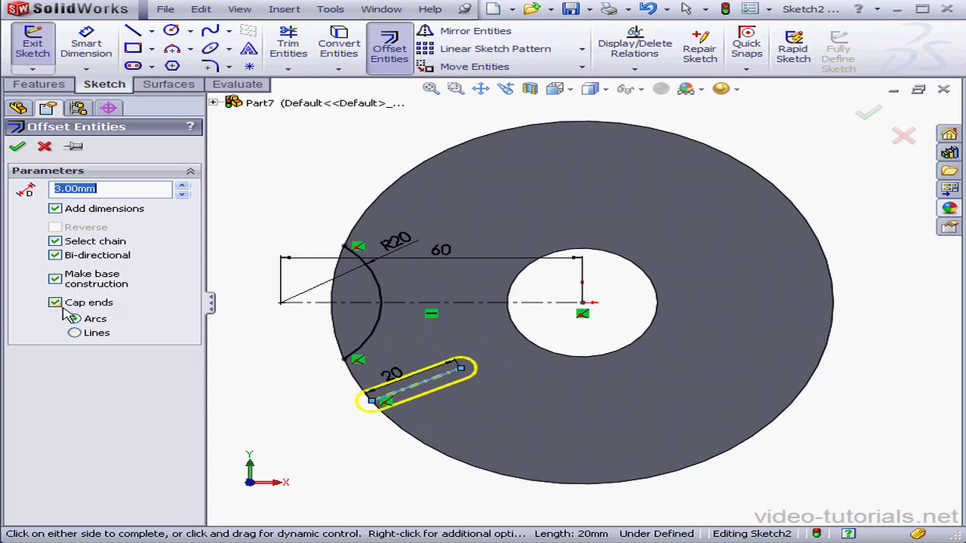
{"action": "left_click", "coordinate": [18, 148]}
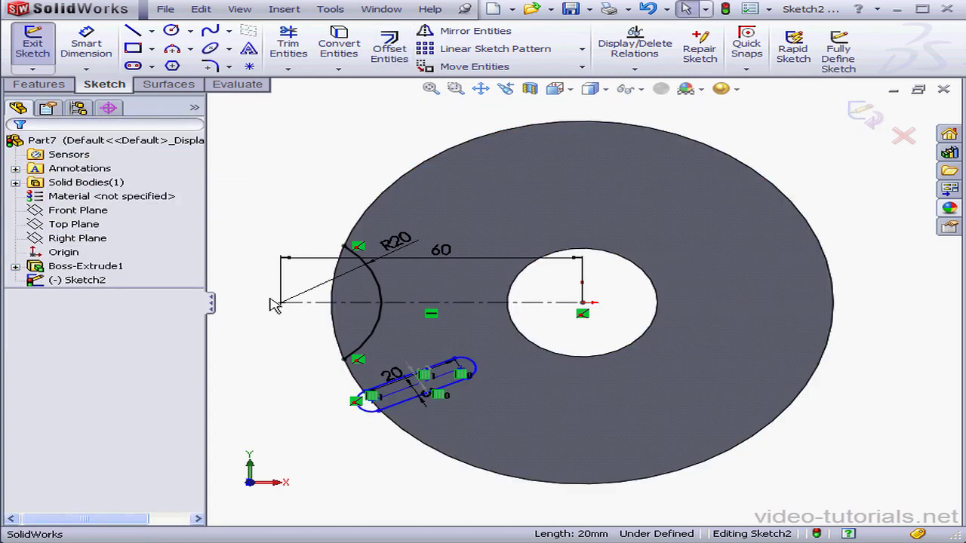
- Draw a centerline from the slot end to the hub centre and make it collinear with the slot's line
{"action": "left_click", "coordinate": [151, 31]}
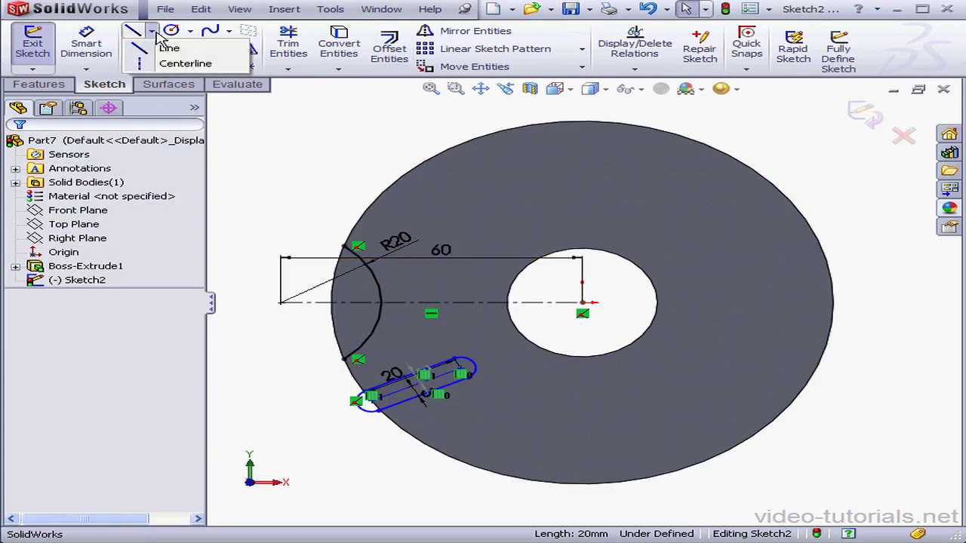
{"action": "left_click", "coordinate": [142, 65]}
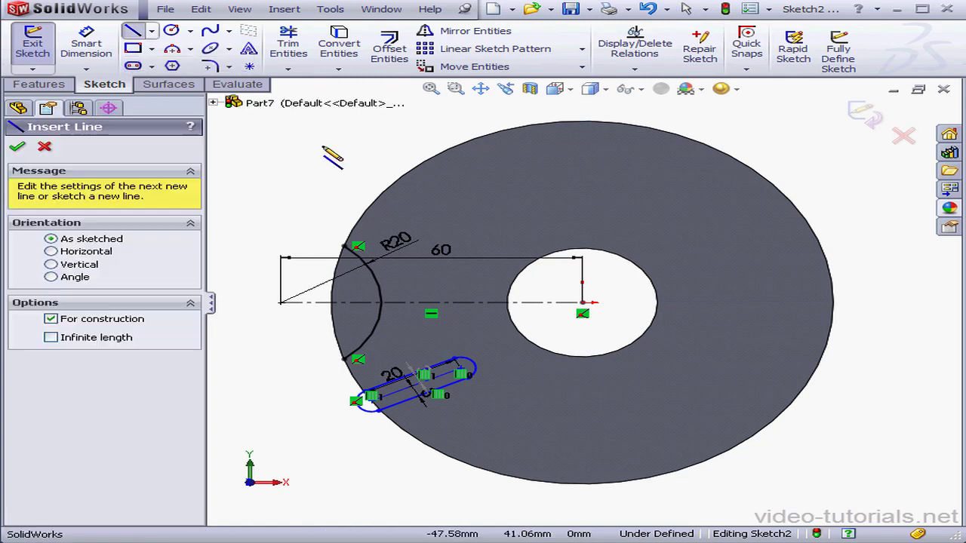
{"action": "left_click", "coordinate": [459, 369]}
{"action": "left_click", "coordinate": [583, 302]}
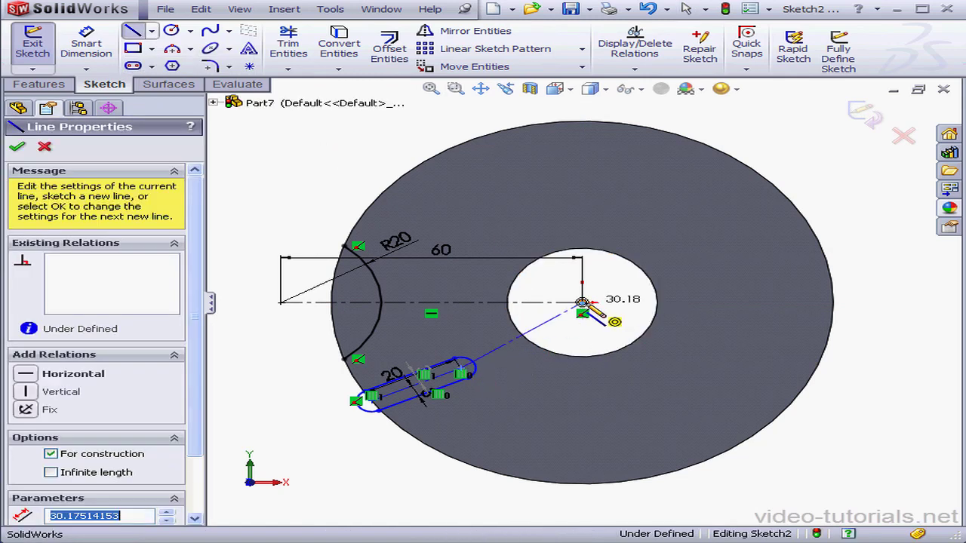
{"action": "right_click", "coordinate": [605, 278]}
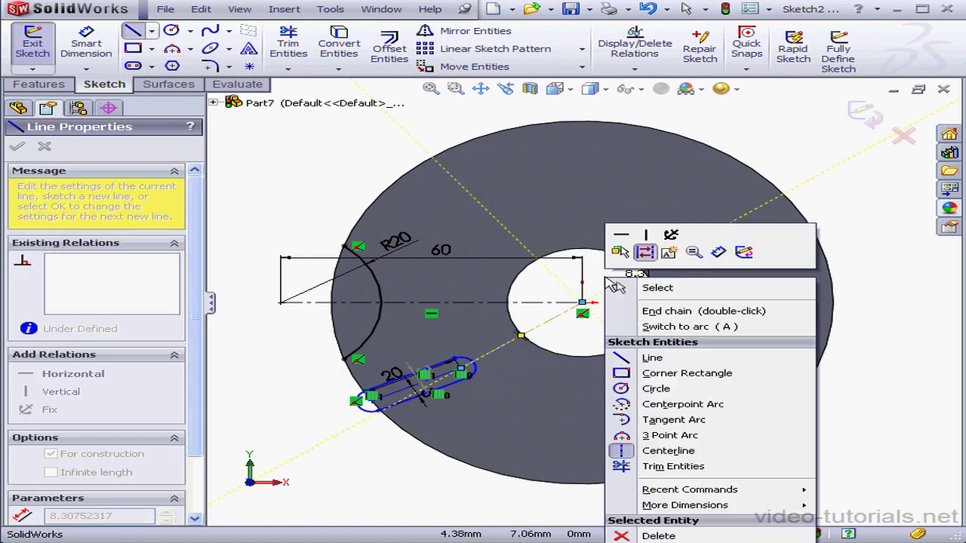
{"action": "left_click", "coordinate": [657, 286]}
{"action": "left_click", "coordinate": [557, 318]}
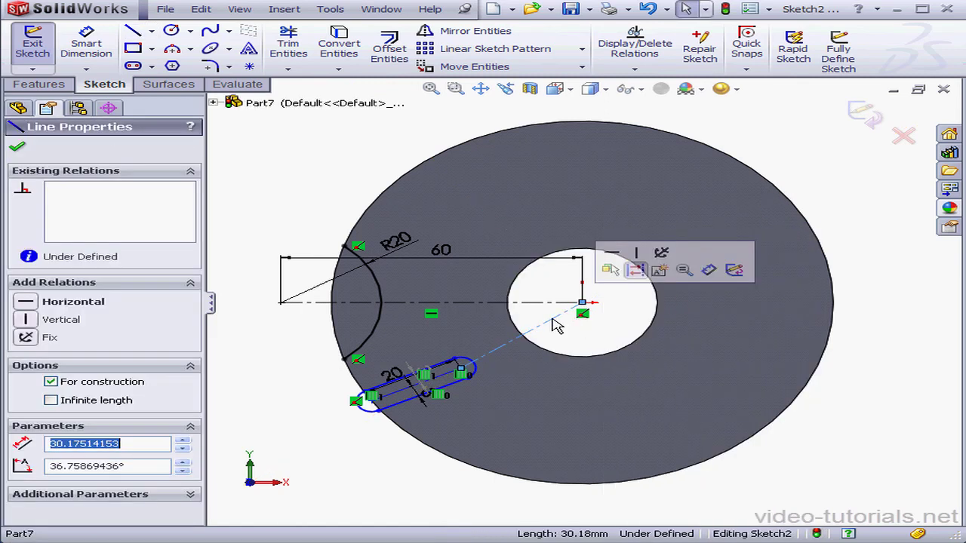
{"action": "left_click", "coordinate": [458, 378], "text": "ctrl"}
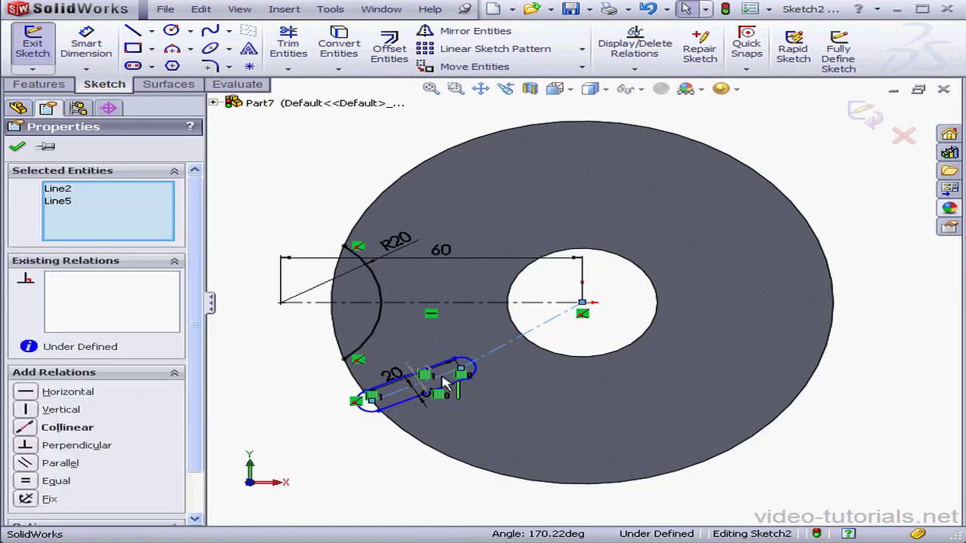
{"action": "left_click", "coordinate": [41, 429]}
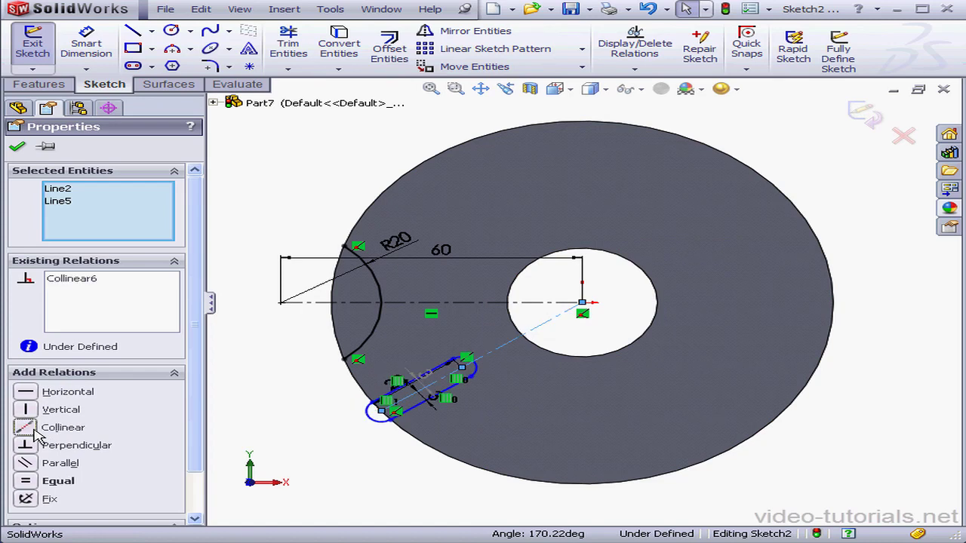
- Dimension a 30° angle between the horizontal centerline and the slot centerline, fully defining Sketch2
{"action": "left_click", "coordinate": [86, 43]}
{"action": "left_click", "coordinate": [484, 302]}
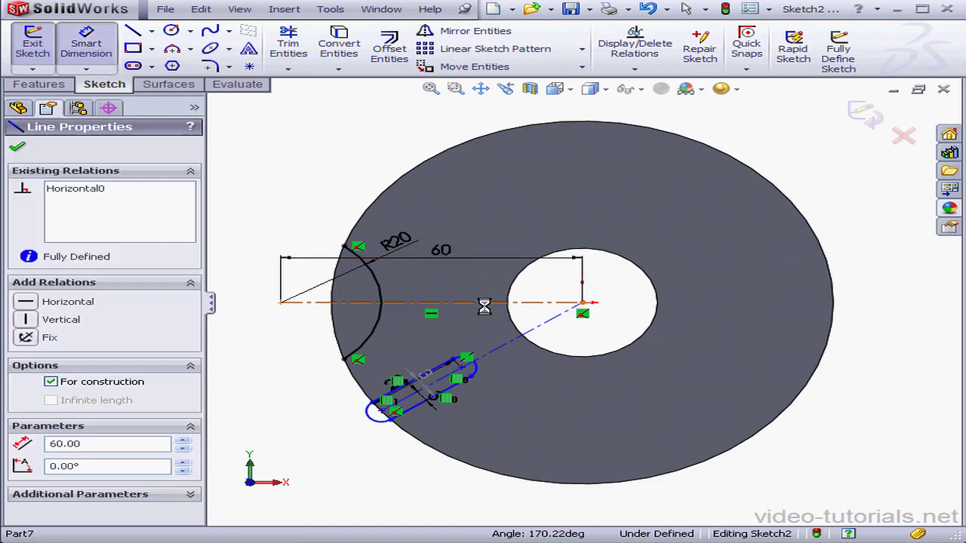
{"action": "left_click", "coordinate": [518, 336]}
{"action": "left_click", "coordinate": [502, 323]}
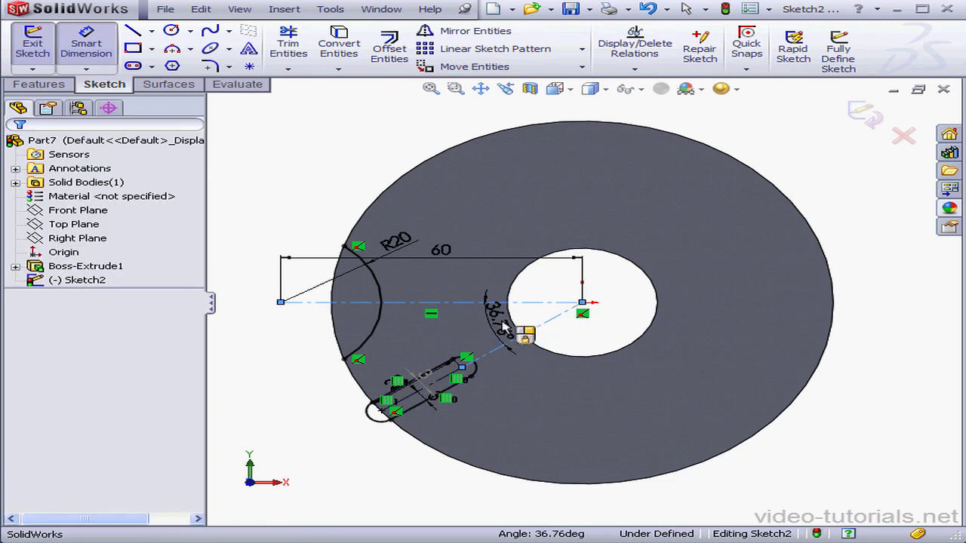
{"action": "type", "text": "30"}
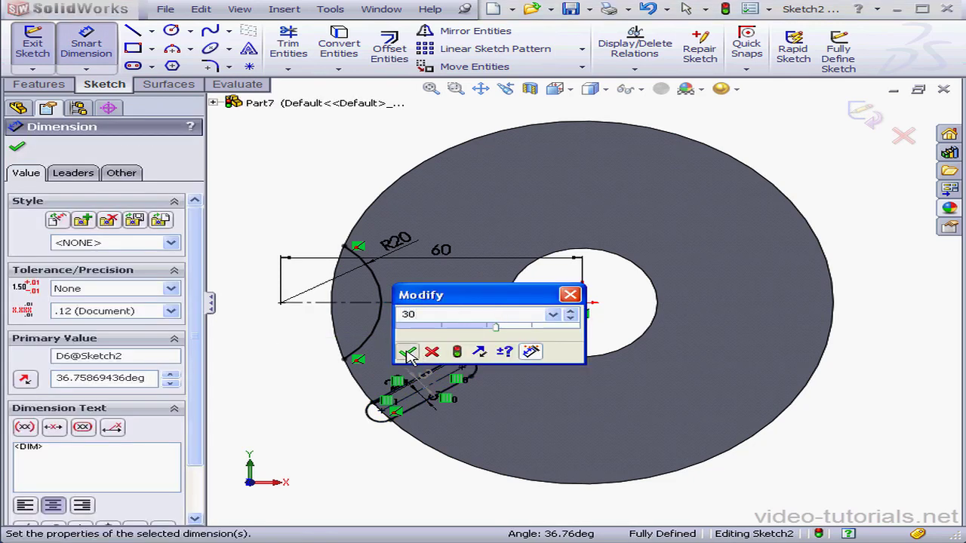
{"action": "left_click", "coordinate": [406, 351]}
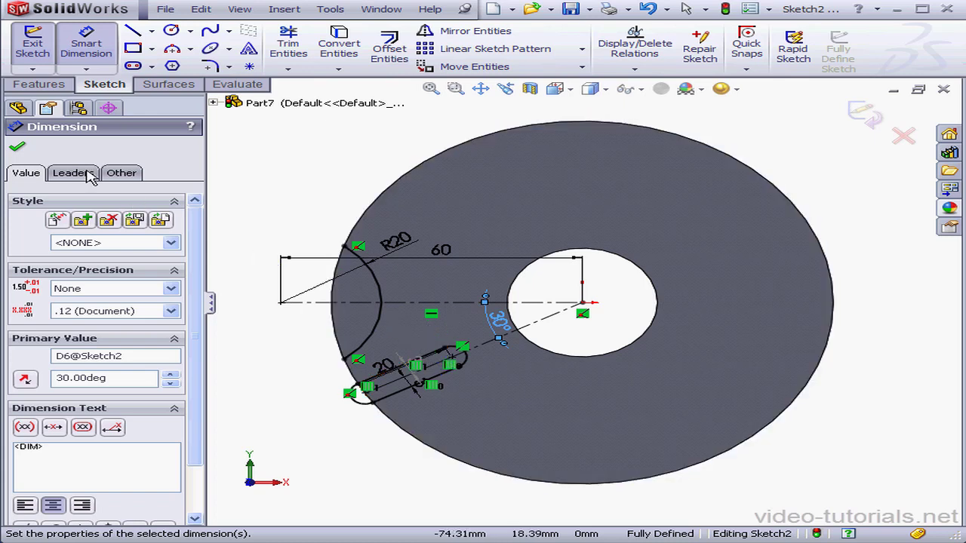
{"action": "left_click", "coordinate": [17, 148]}
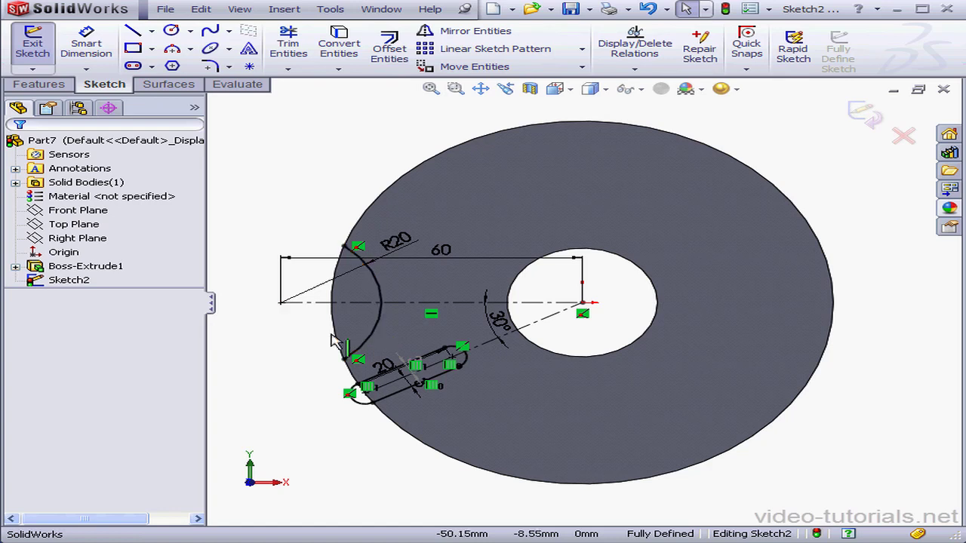
- Exit Sketch2 and set up an extruded cut from it in a single direction
{"action": "left_click", "coordinate": [863, 113]}
{"action": "left_click", "coordinate": [308, 169]}
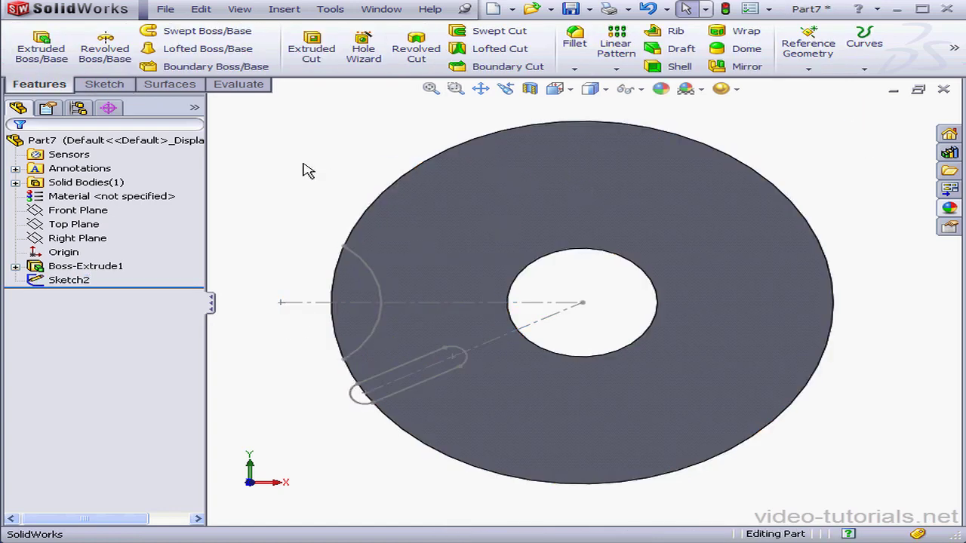
{"action": "left_click", "coordinate": [311, 47]}
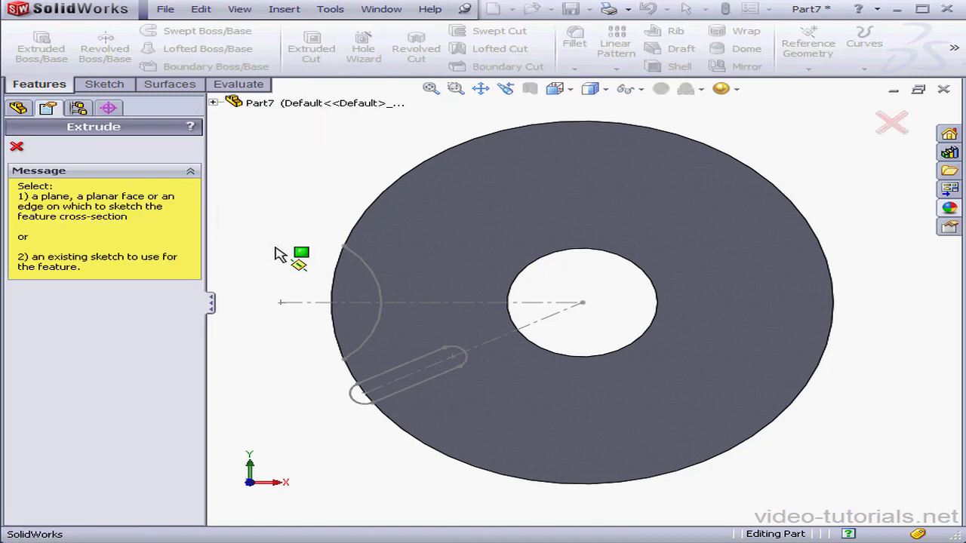
{"action": "left_click", "coordinate": [354, 264]}
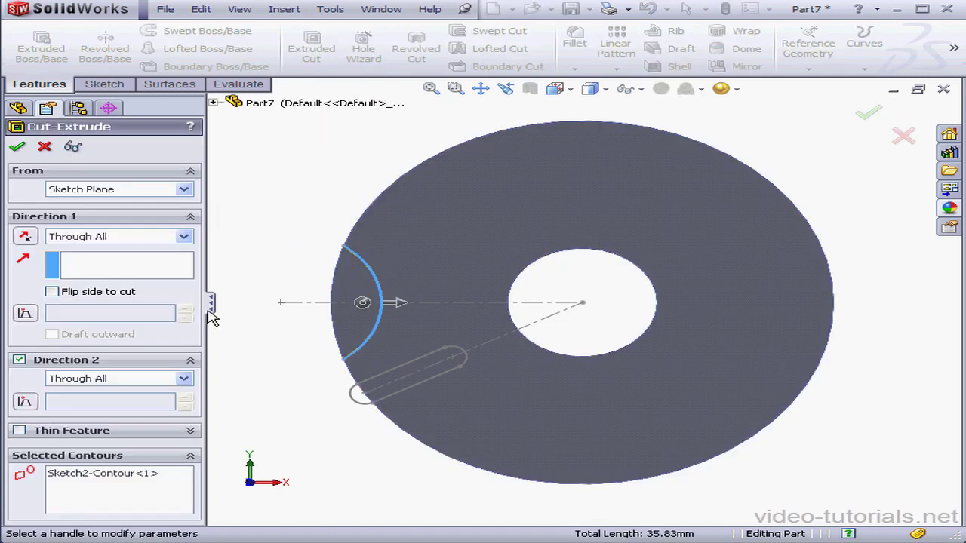
{"action": "left_click", "coordinate": [19, 360]}
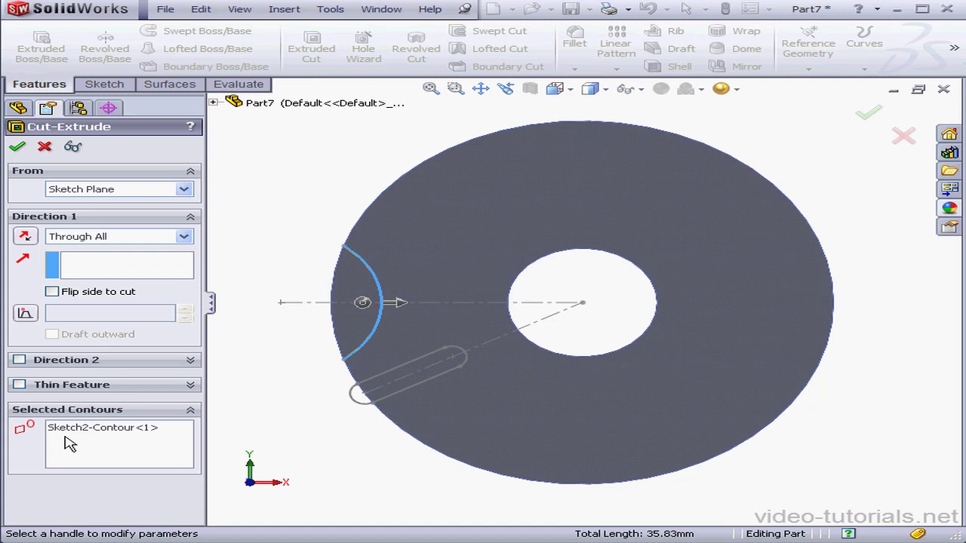
- Cut only the arc and slot regions, removing the whole contour from the selection, and apply
{"action": "left_click", "coordinate": [96, 457]}
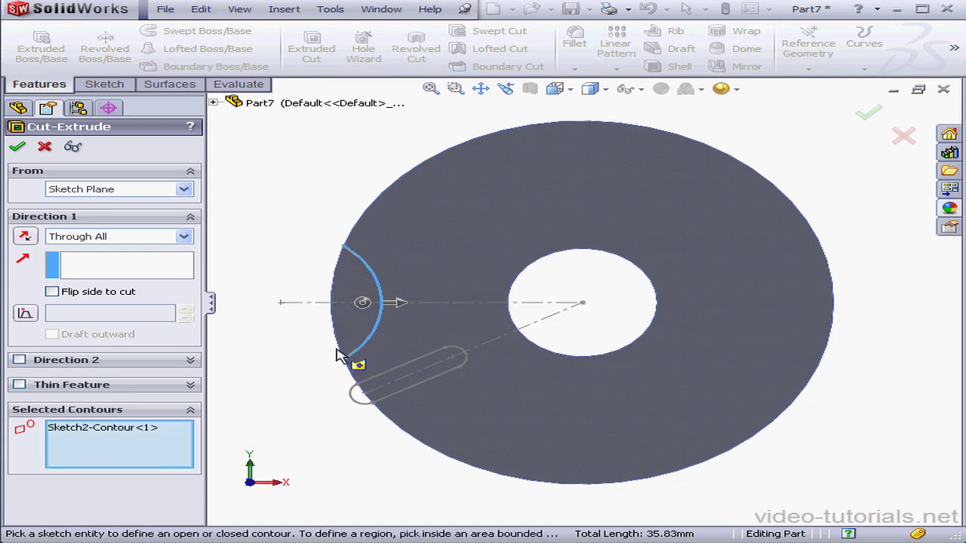
{"action": "left_click", "coordinate": [357, 341]}
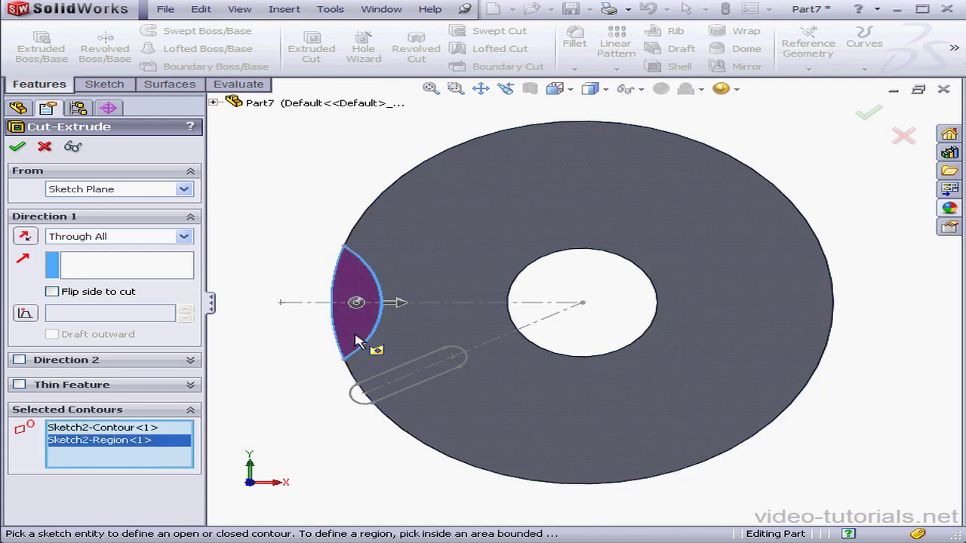
{"action": "left_click", "coordinate": [390, 396]}
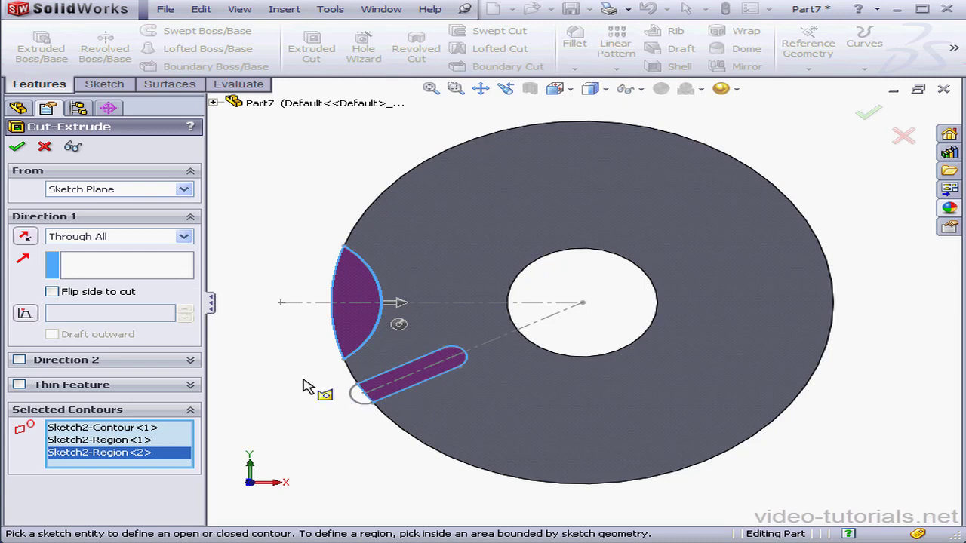
{"action": "left_click", "coordinate": [134, 431]}
{"action": "right_click", "coordinate": [134, 432]}
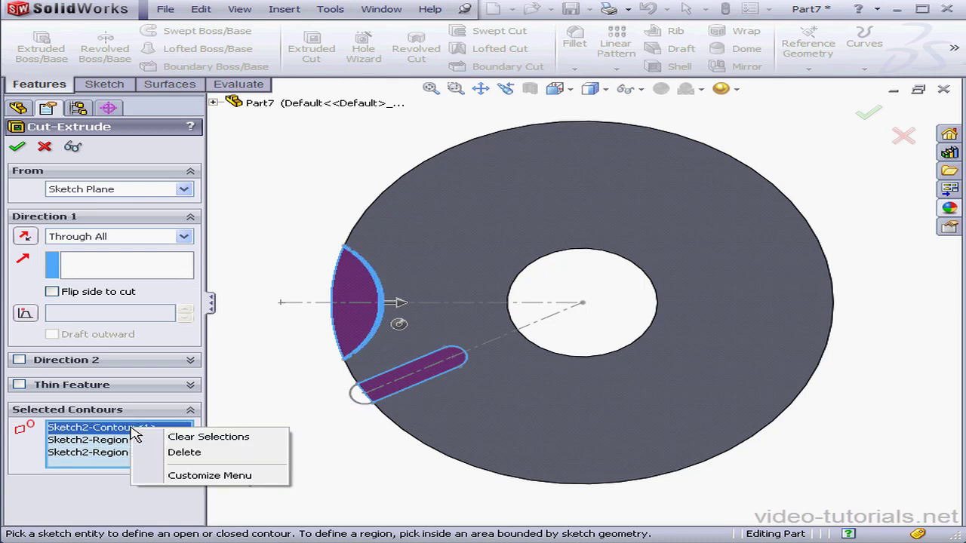
{"action": "left_click", "coordinate": [176, 451]}
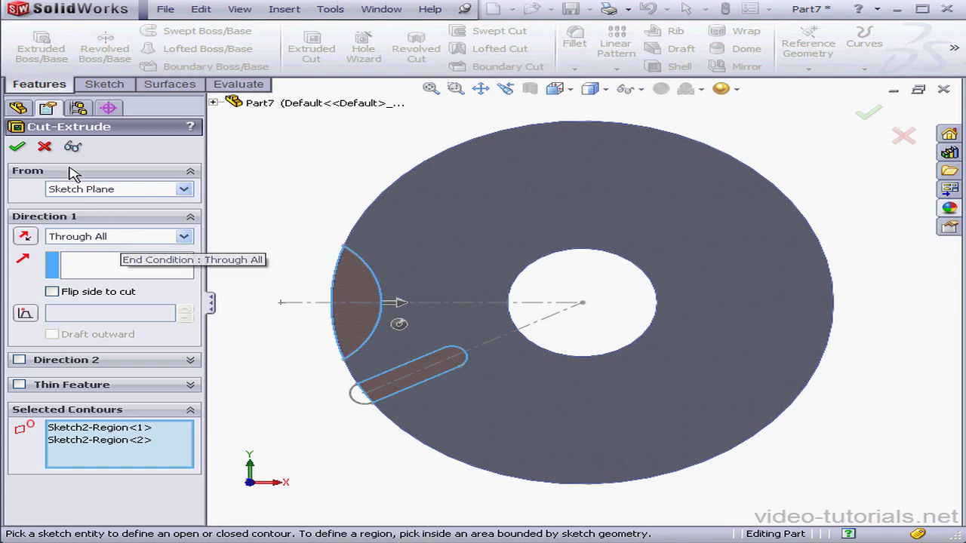
{"action": "left_click", "coordinate": [16, 147]}
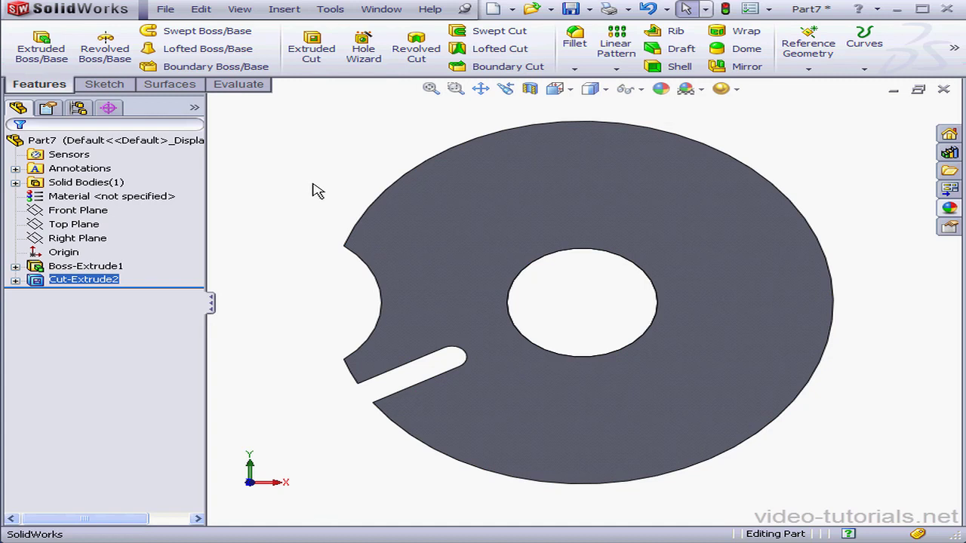
- Create reference axis Axis1 at the intersection of Top Plane and Right Plane
{"action": "left_click", "coordinate": [810, 76]}
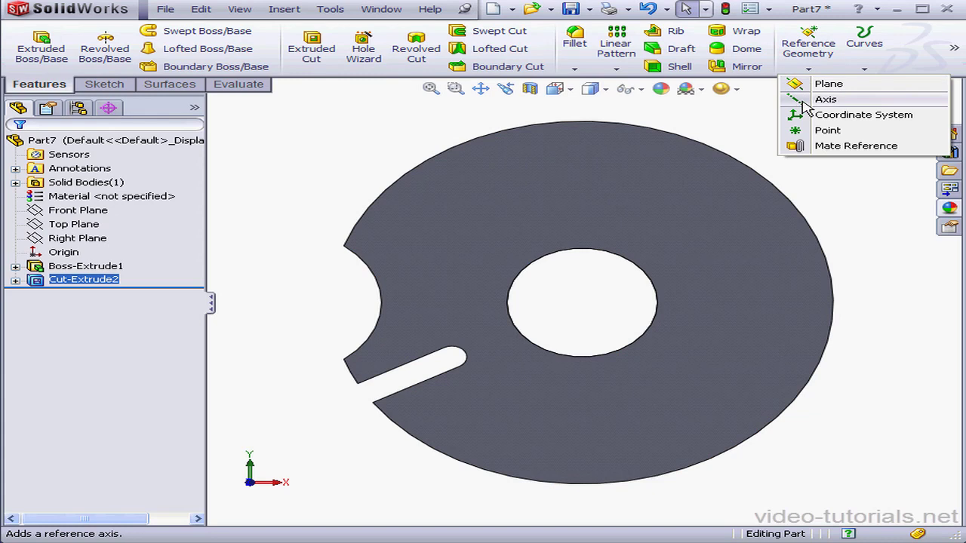
{"action": "left_click", "coordinate": [806, 101]}
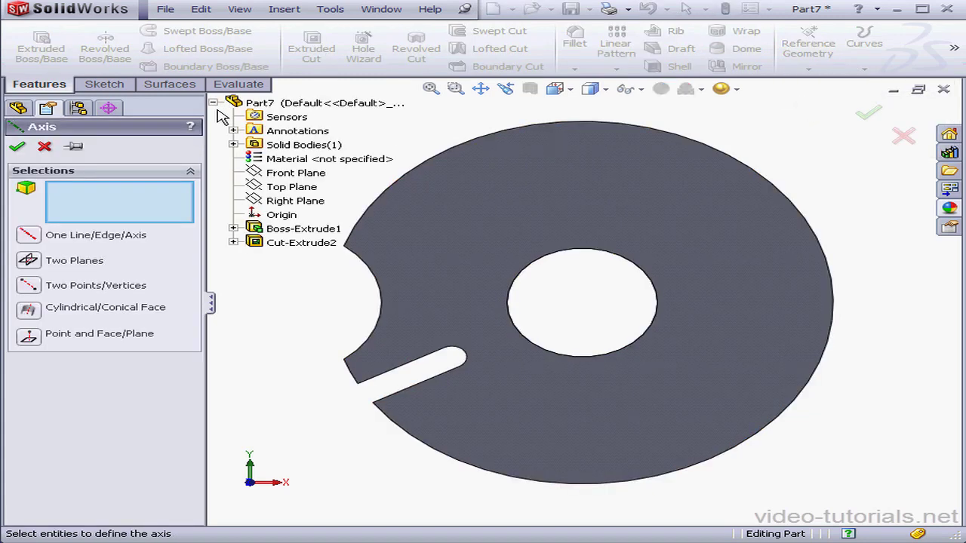
{"action": "left_click", "coordinate": [279, 189]}
{"action": "left_click", "coordinate": [283, 201]}
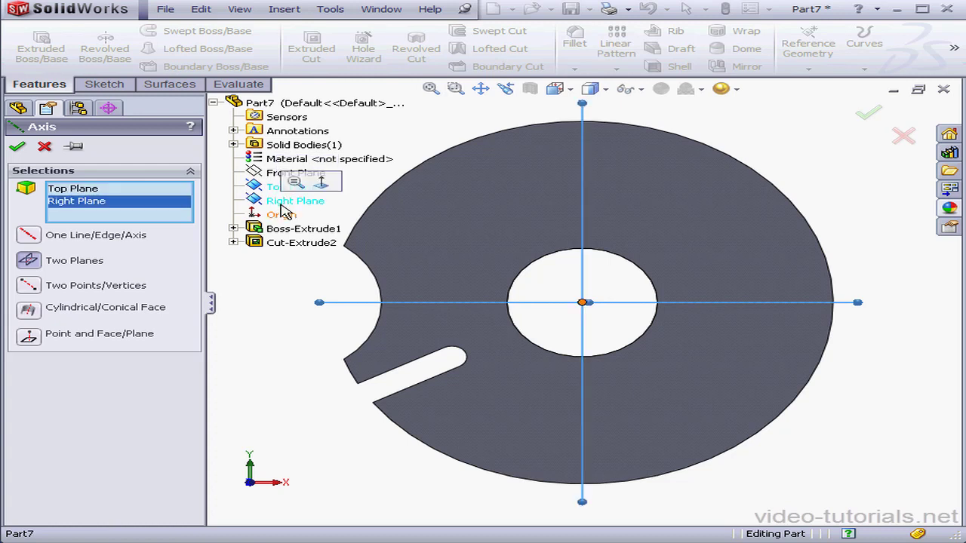
{"action": "left_click", "coordinate": [17, 146]}
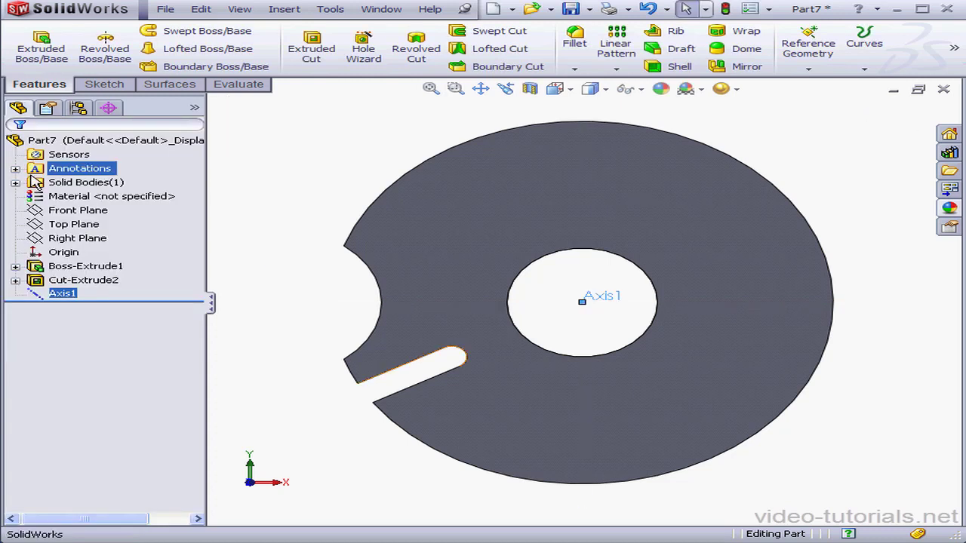
- Circular-pattern Cut-Extrude2 six times, equally spaced over 360° around Axis1
{"action": "left_click", "coordinate": [619, 69]}
{"action": "left_click", "coordinate": [611, 99]}
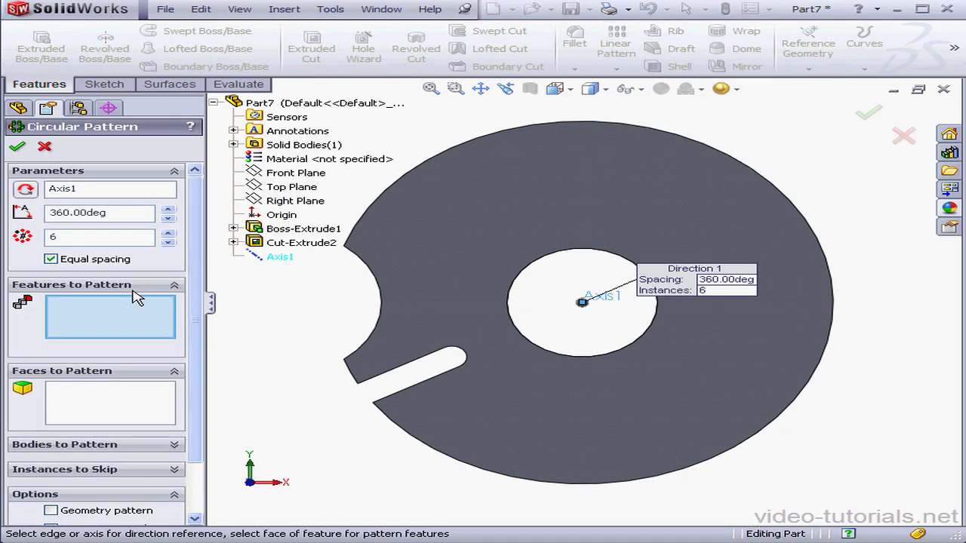
{"action": "left_click", "coordinate": [295, 246]}
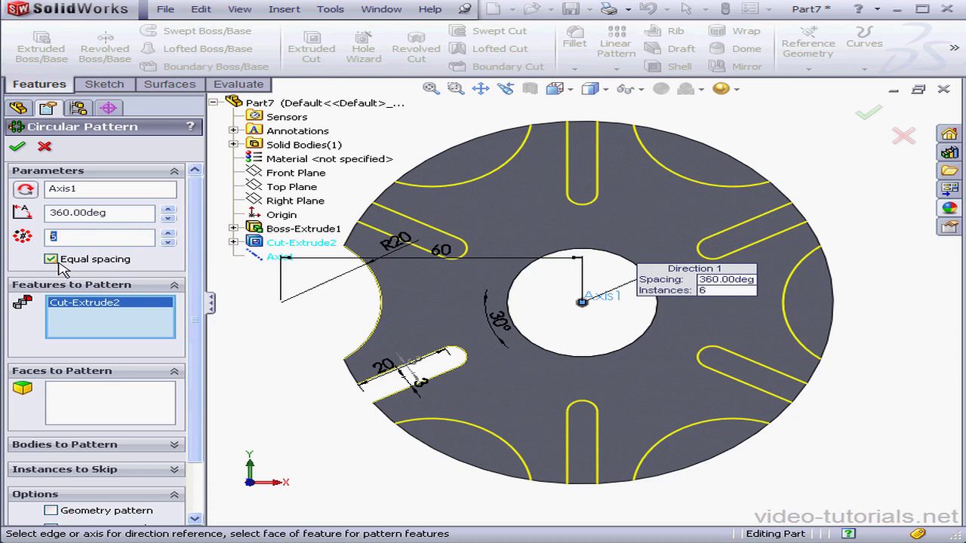
{"action": "key", "text": "Return"}
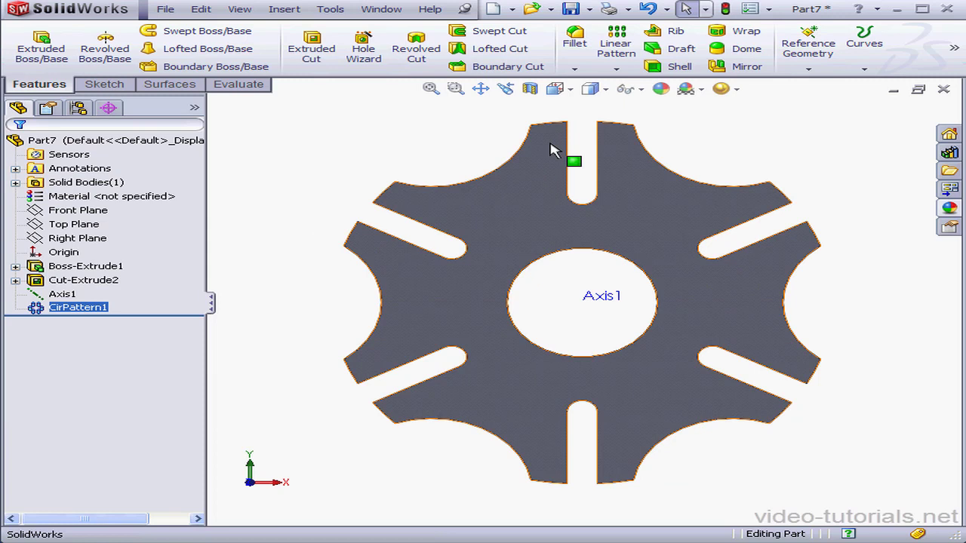
- Switch to Isometric view and show Sketch1 from under Boss-Extrude1
{"action": "left_click", "coordinate": [556, 89]}
{"action": "left_click", "coordinate": [591, 110]}
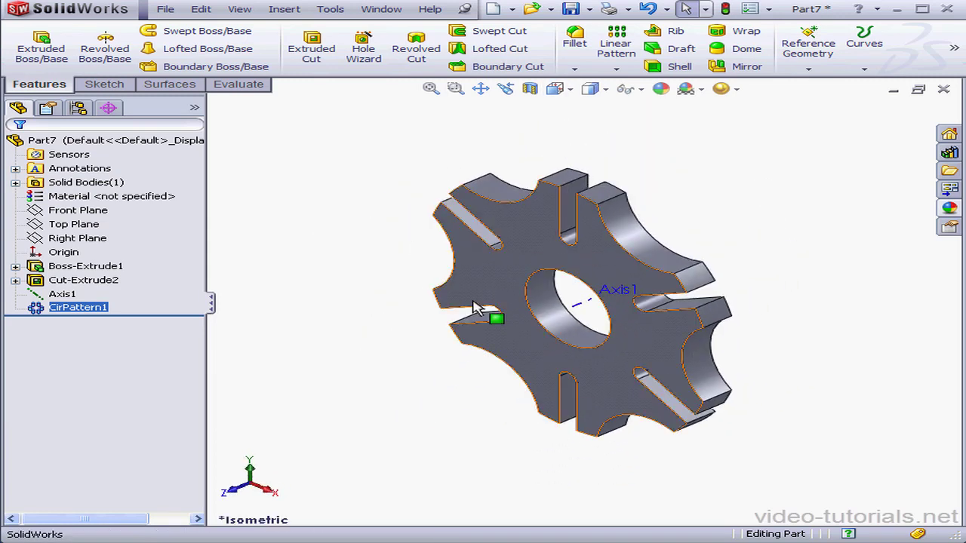
{"action": "left_click", "coordinate": [16, 266]}
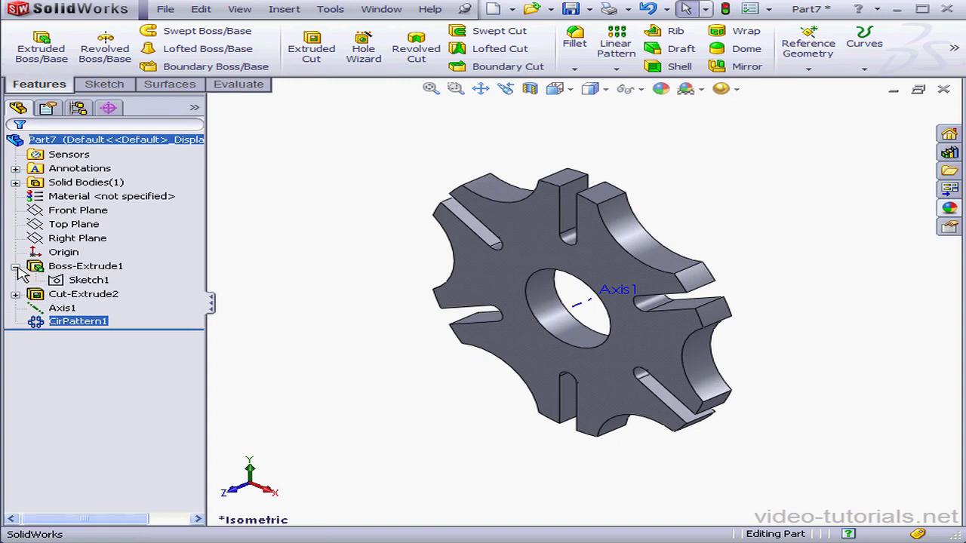
{"action": "left_click", "coordinate": [59, 283]}
{"action": "right_click", "coordinate": [59, 283]}
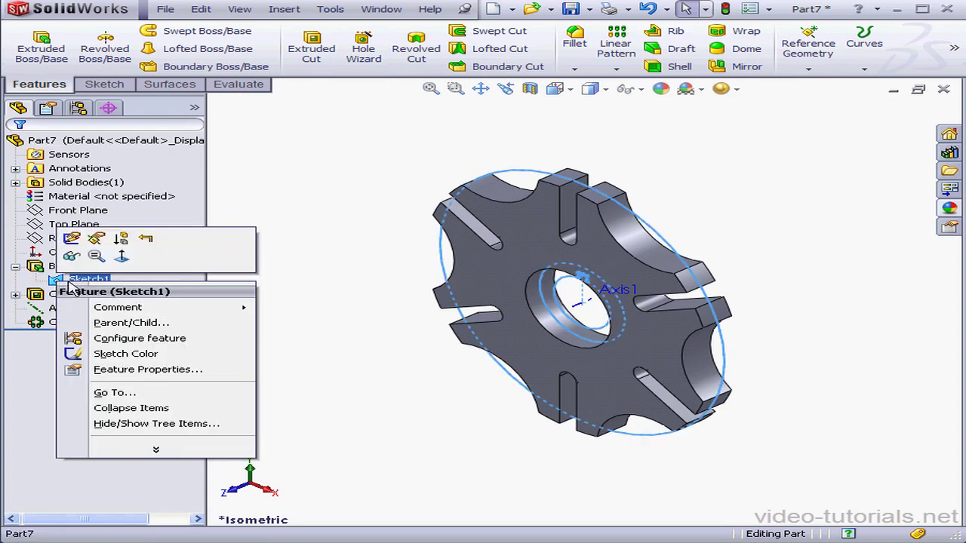
{"action": "left_click", "coordinate": [87, 258]}
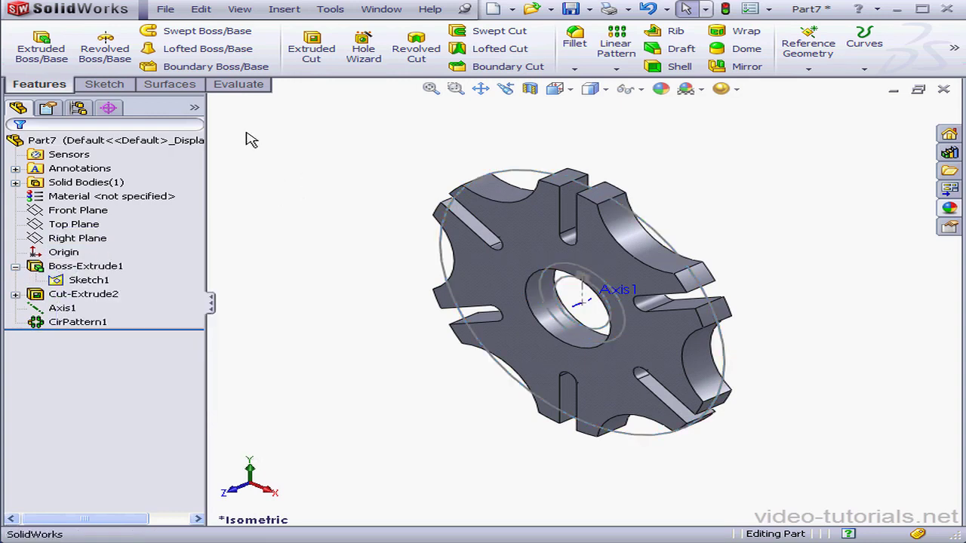
- Extrude Sketch1's inner ring 15 mm in both directions as a hub, then hide Sketch1
{"action": "left_click", "coordinate": [41, 46]}
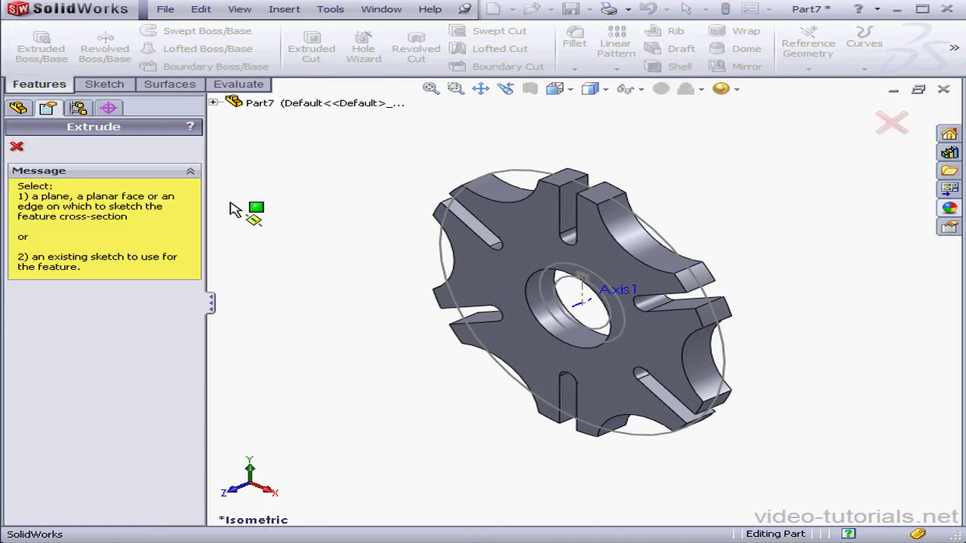
{"action": "left_click", "coordinate": [551, 310]}
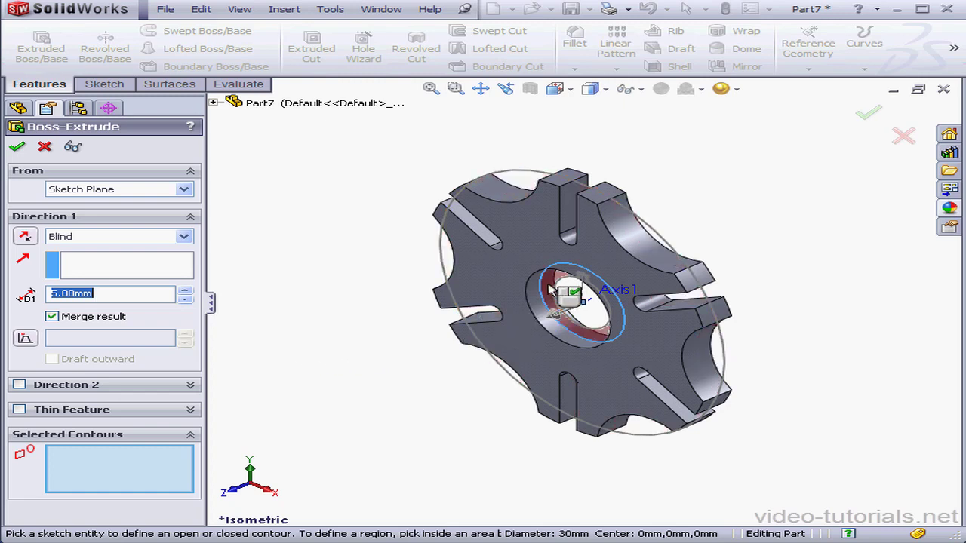
{"action": "left_click", "coordinate": [562, 294]}
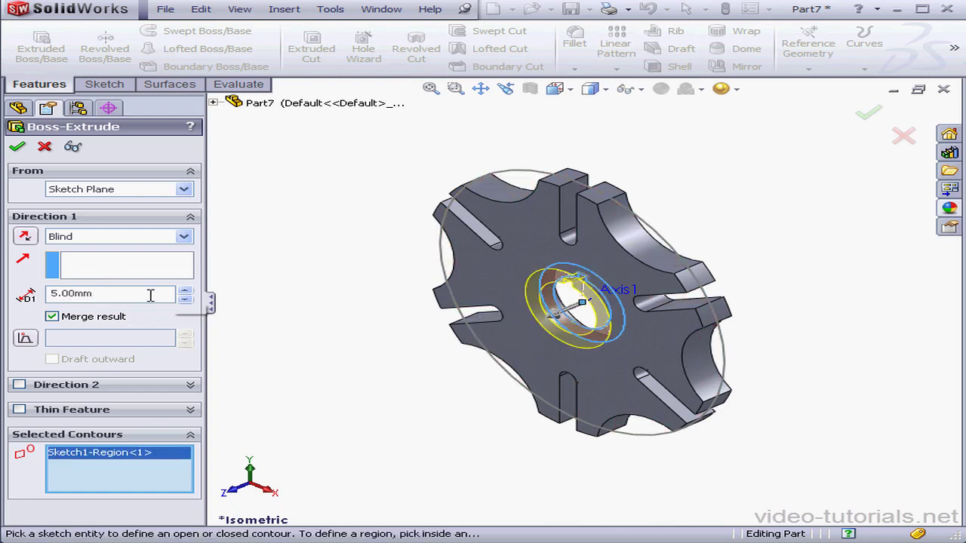
{"action": "left_click", "coordinate": [186, 291]}
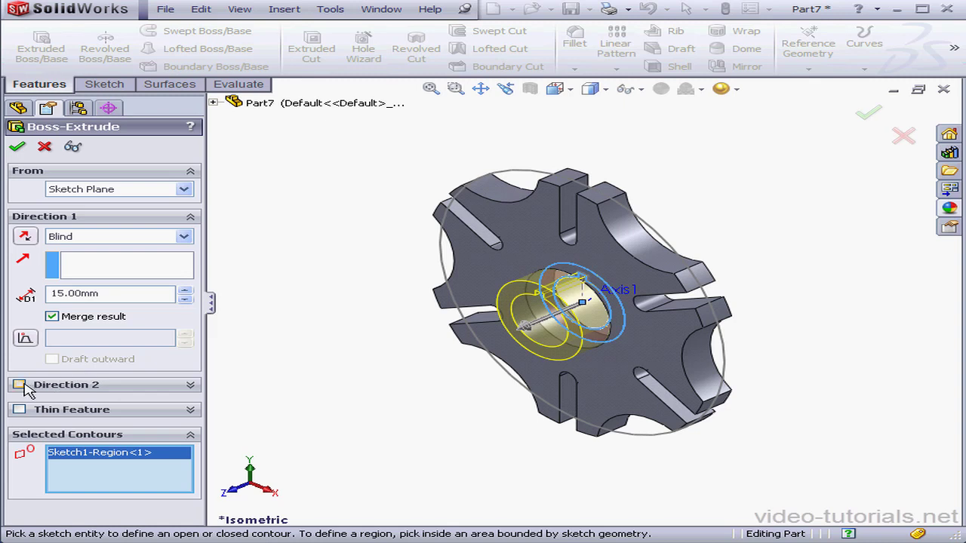
{"action": "left_click", "coordinate": [19, 385]}
{"action": "left_click", "coordinate": [170, 422]}
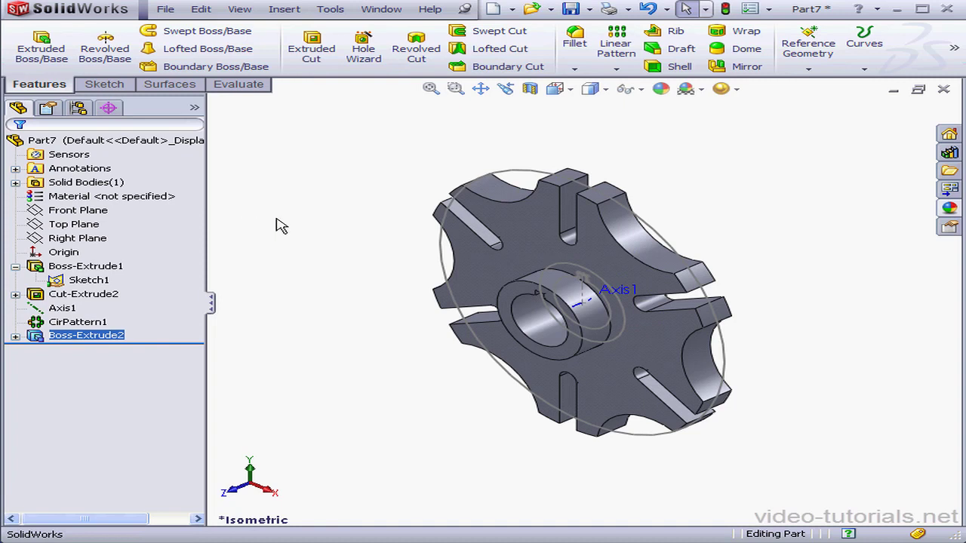
{"action": "right_click", "coordinate": [88, 280]}
{"action": "left_click", "coordinate": [106, 257]}
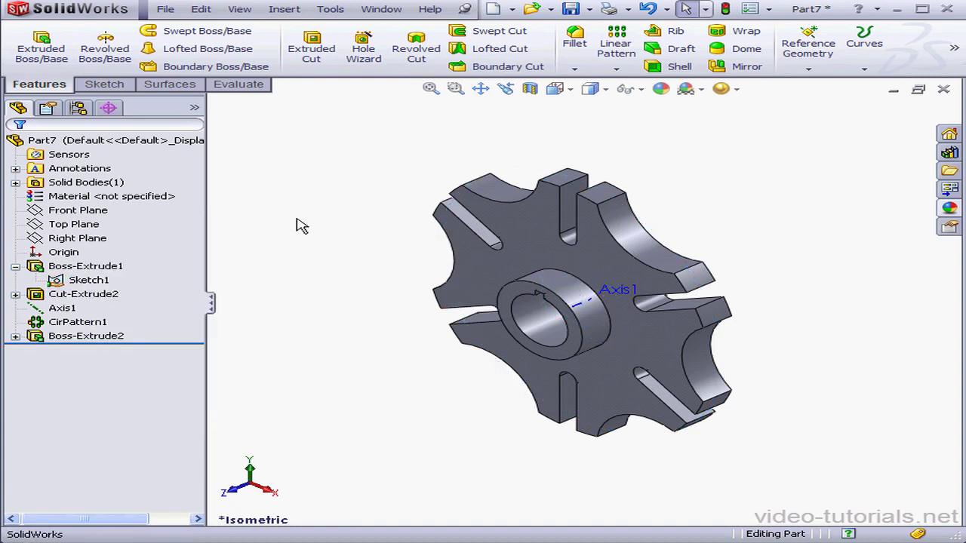